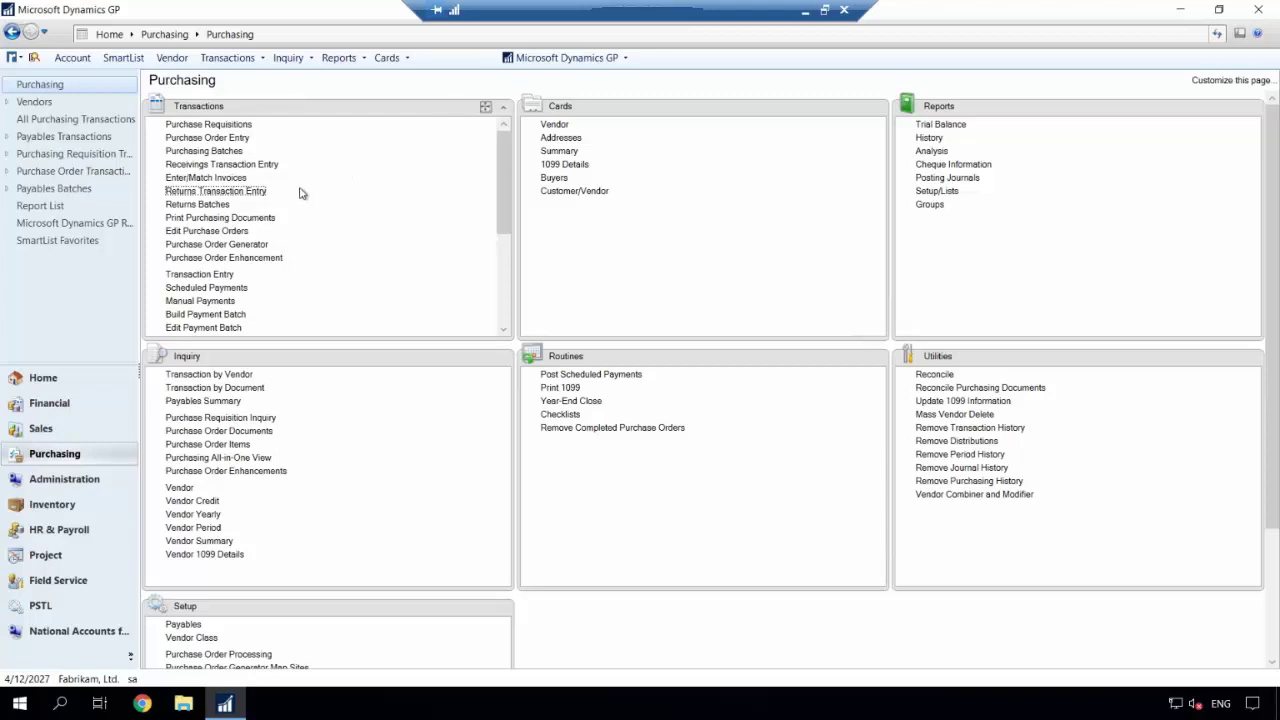
Start a Returns Transaction Entry of type Return w/Credit with an automatic return number and vendor document number RMA123456
click(265, 192)
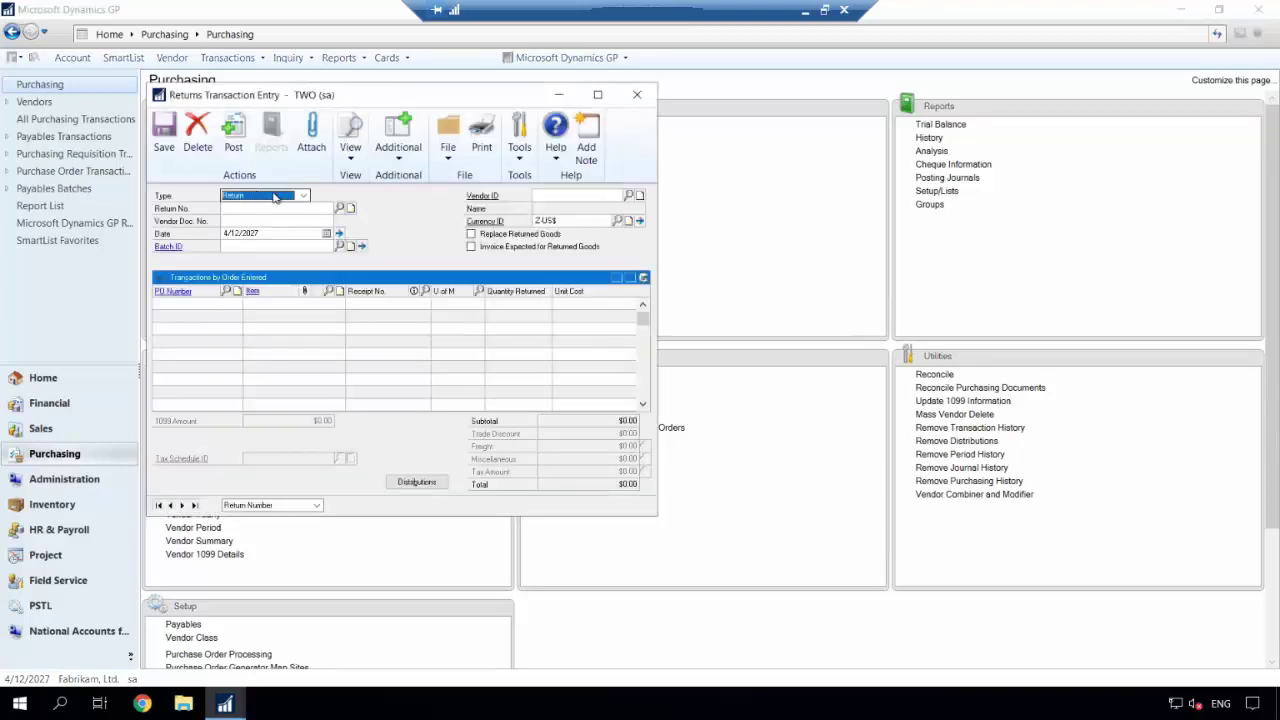
click(274, 197)
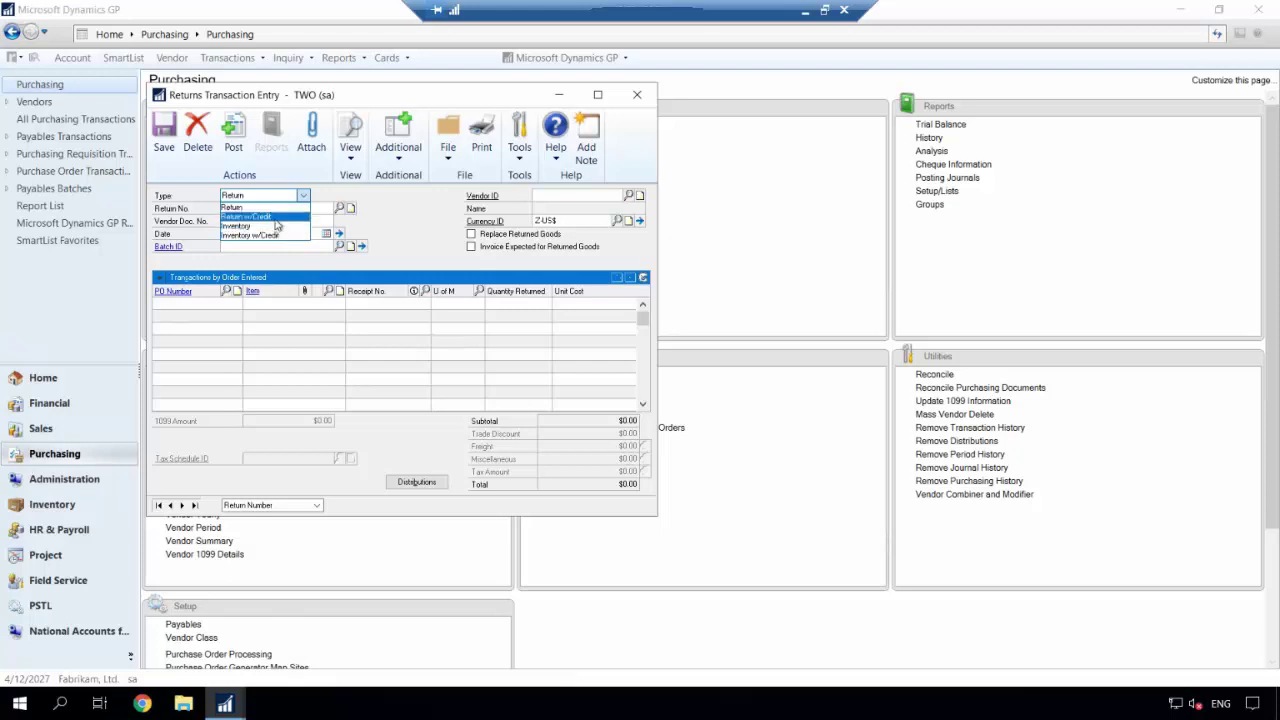
click(276, 217)
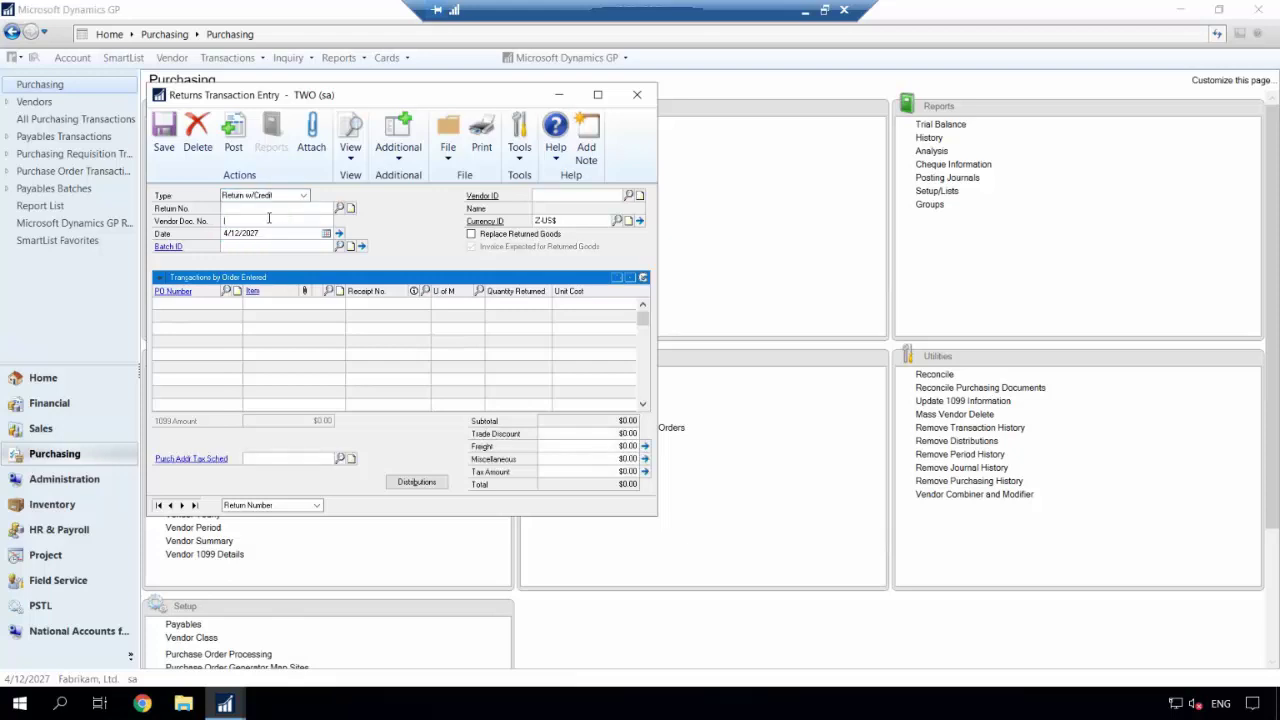
click(268, 210)
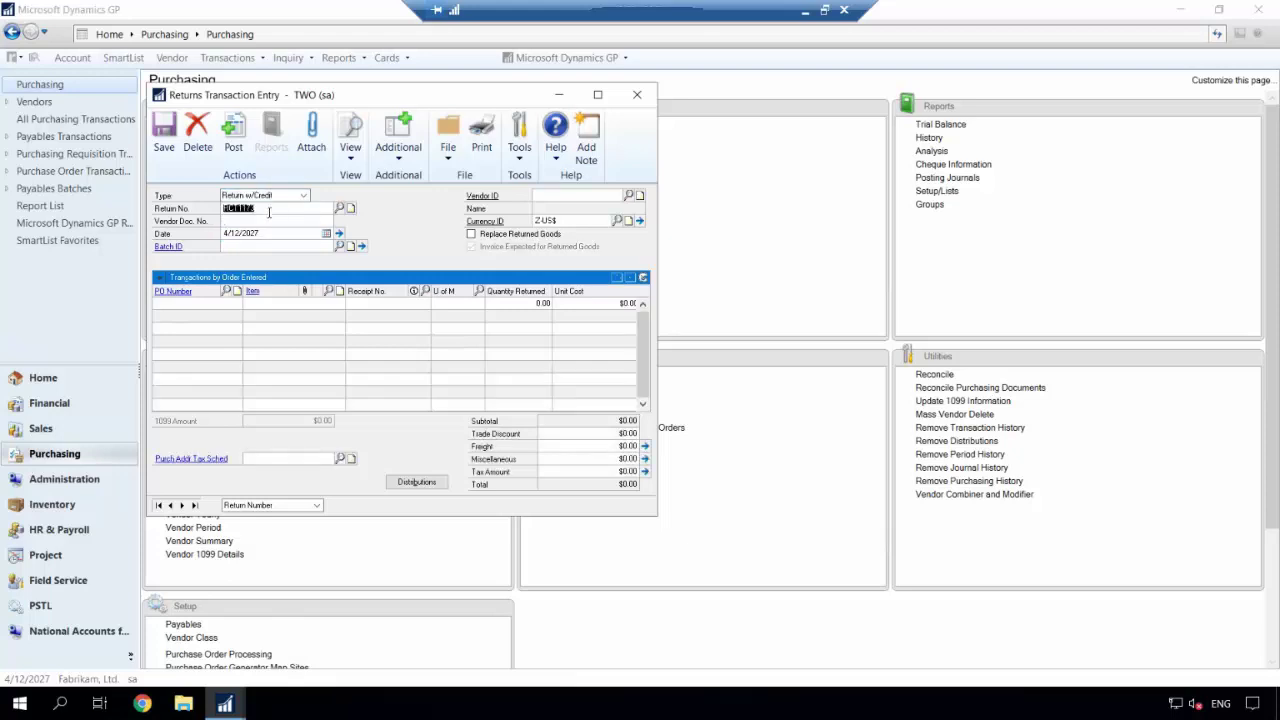
click(264, 222)
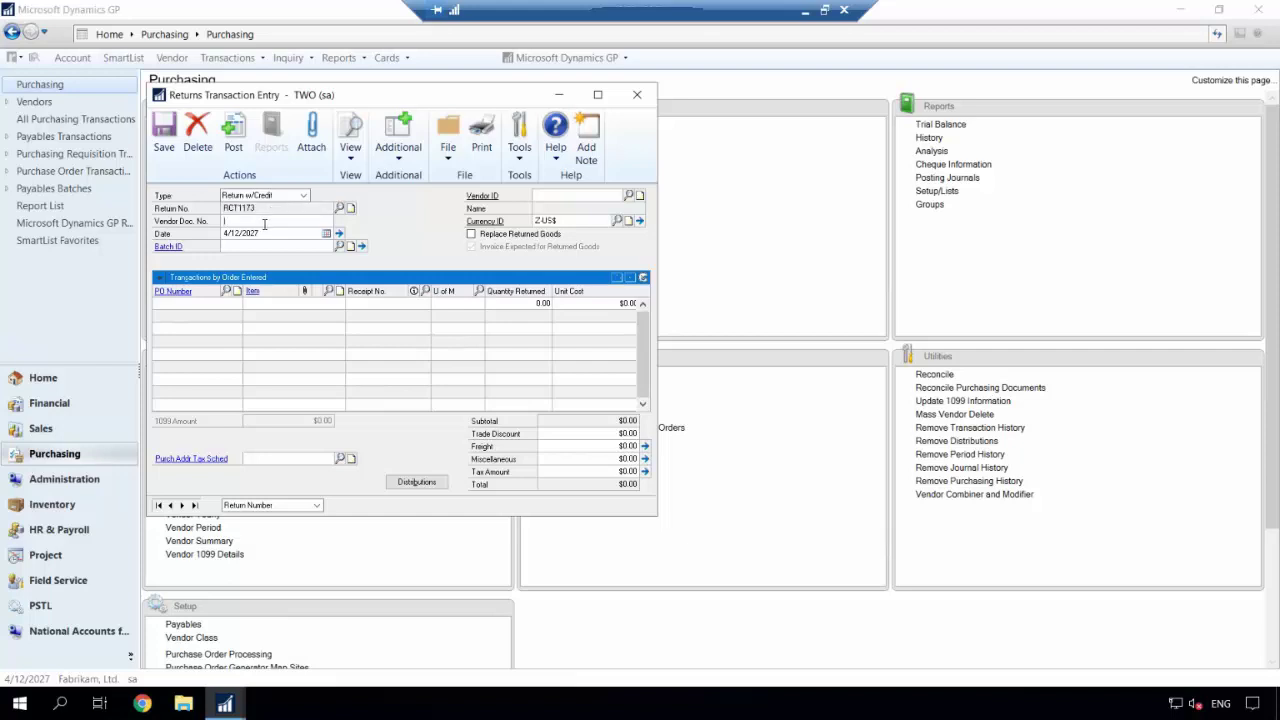
text(RMA123456)
click(266, 231)
Assign vendor ACETRAVE0001 to the return and leave Replace Returned Goods unselected
click(630, 196)
double_click(303, 292)
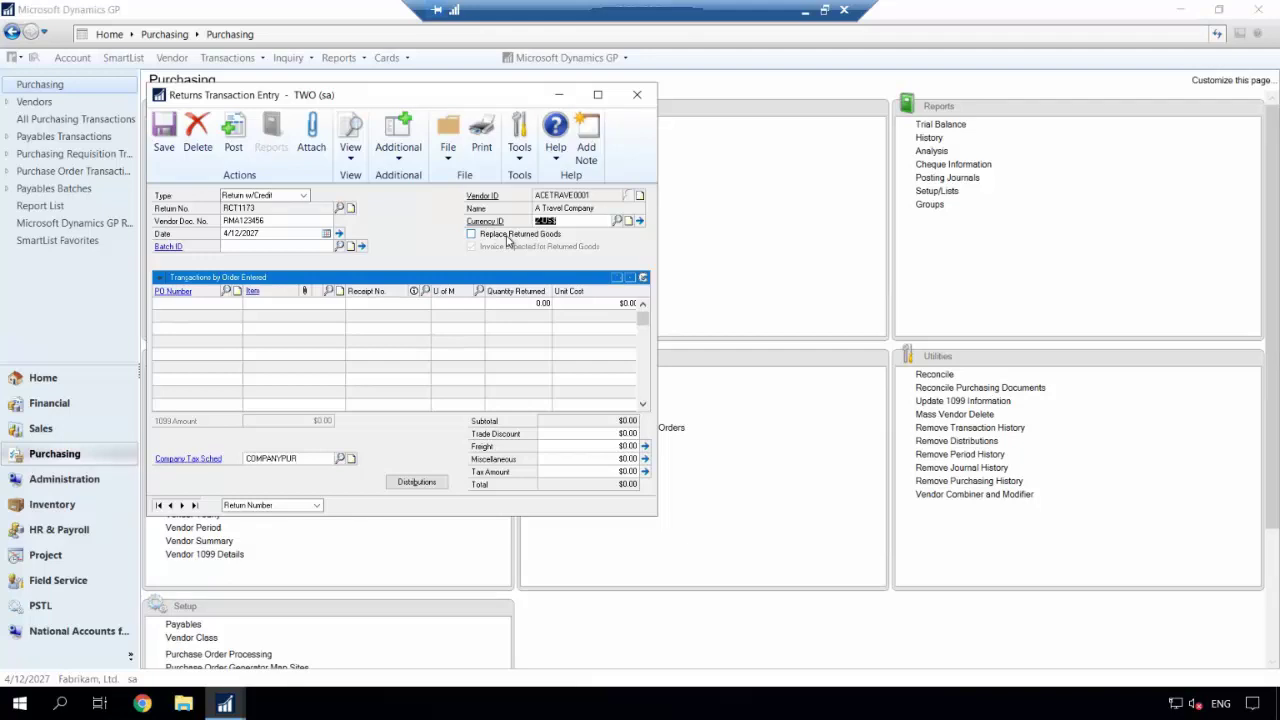
click(508, 240)
click(508, 240)
Fill the first return line from the vendor's last listed open purchase order, using item 1-A3261A and shipment receipt RCT1171
click(222, 302)
click(226, 291)
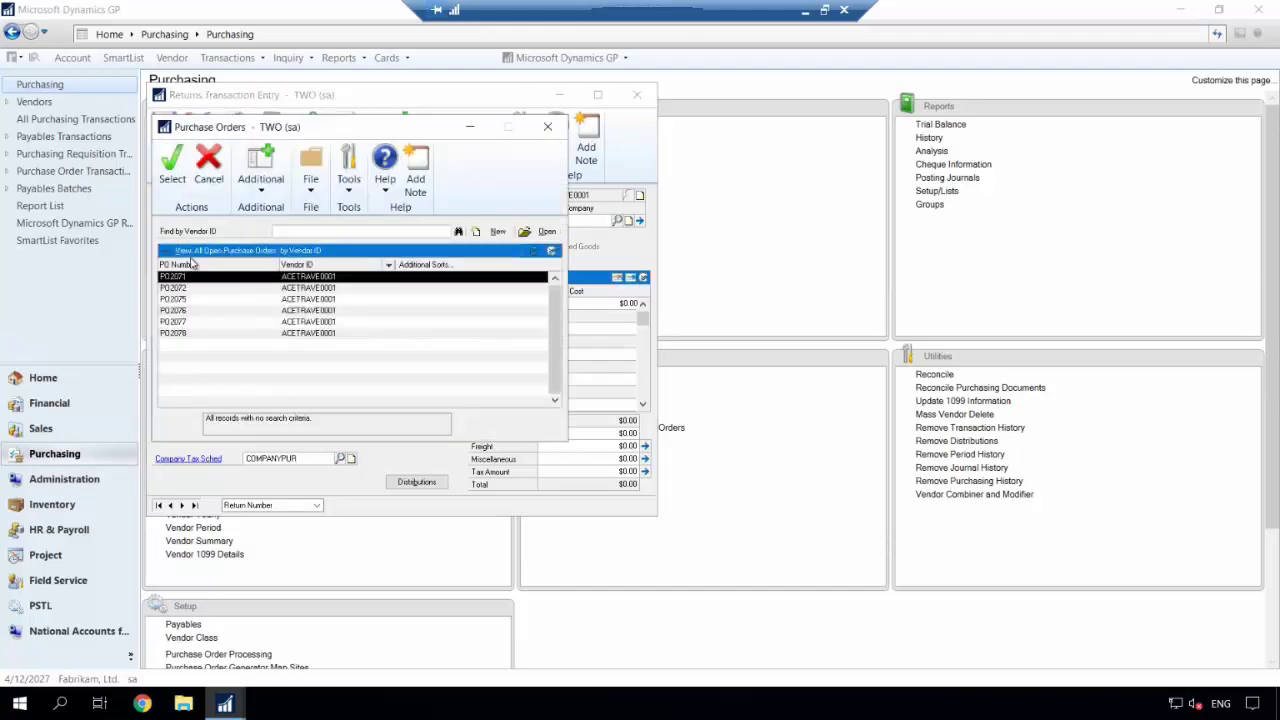
double_click(176, 333)
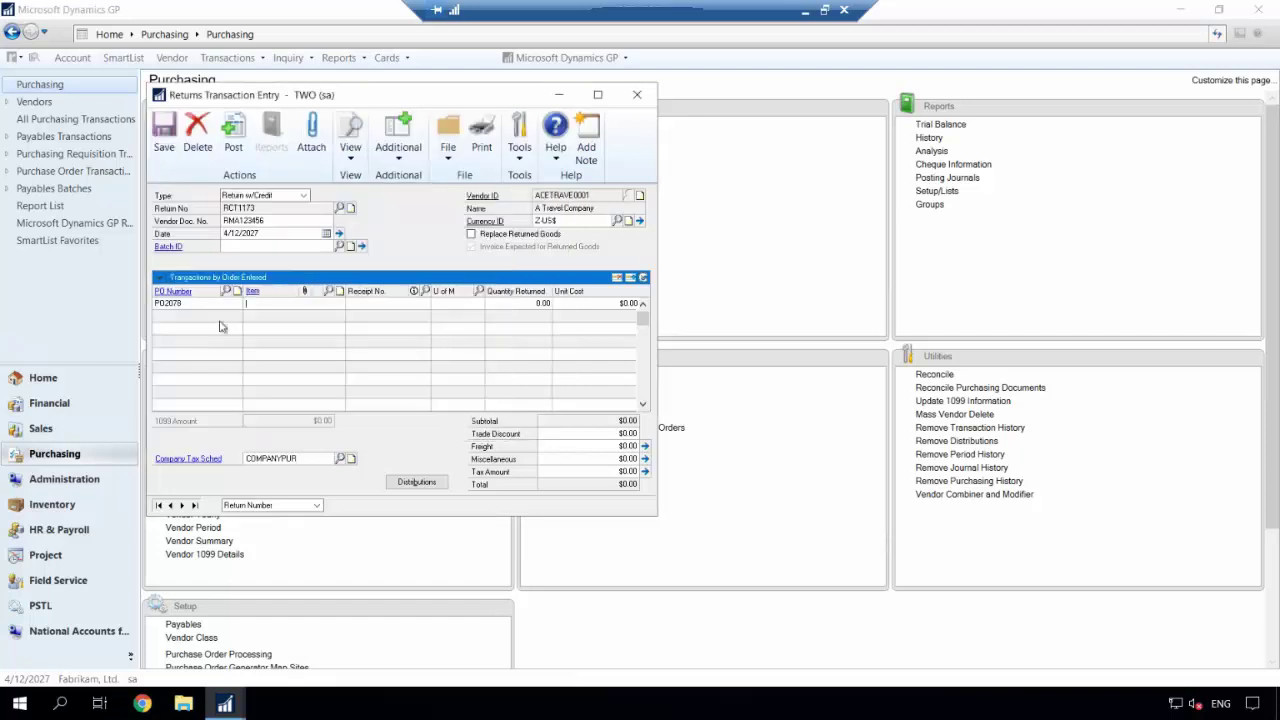
click(329, 291)
click(180, 196)
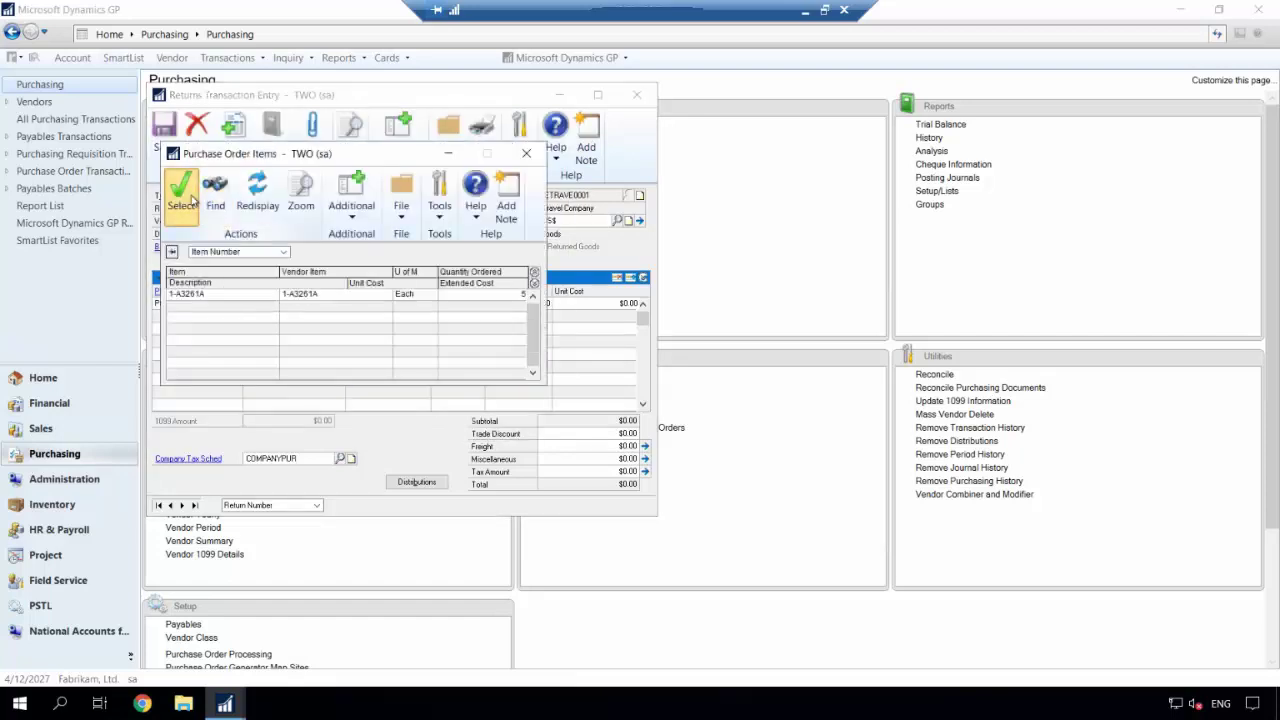
click(421, 293)
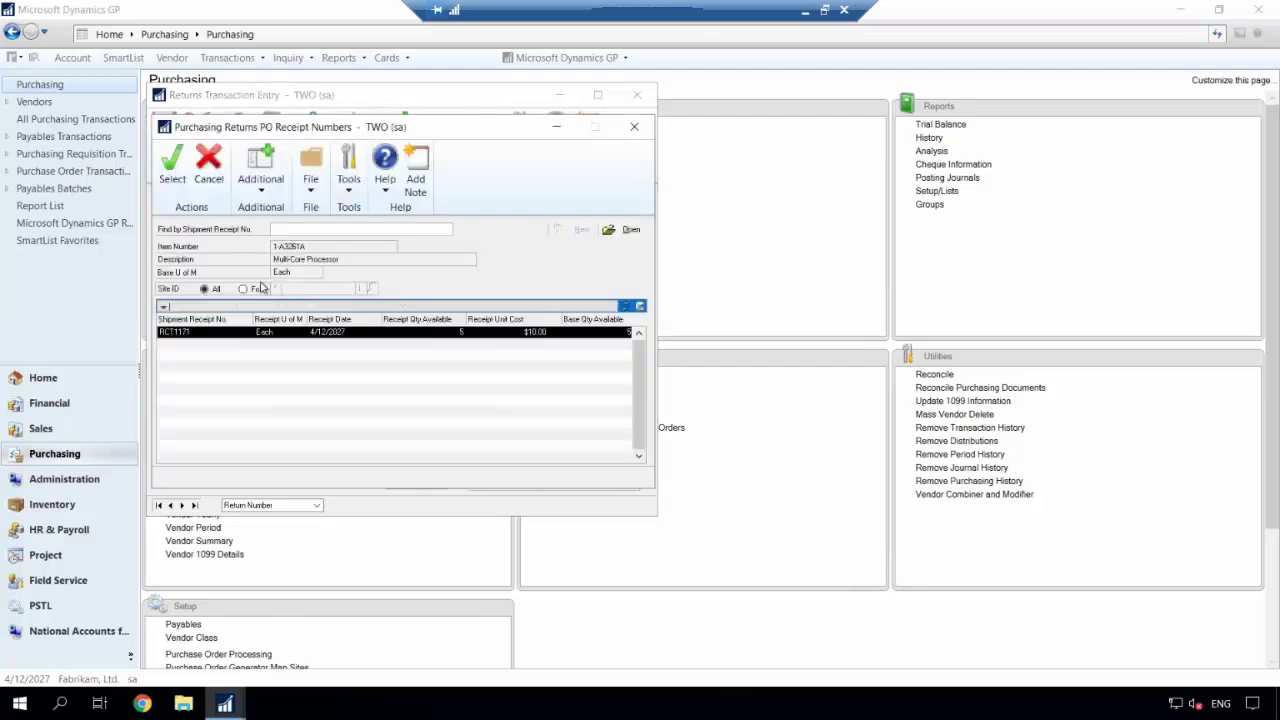
click(180, 182)
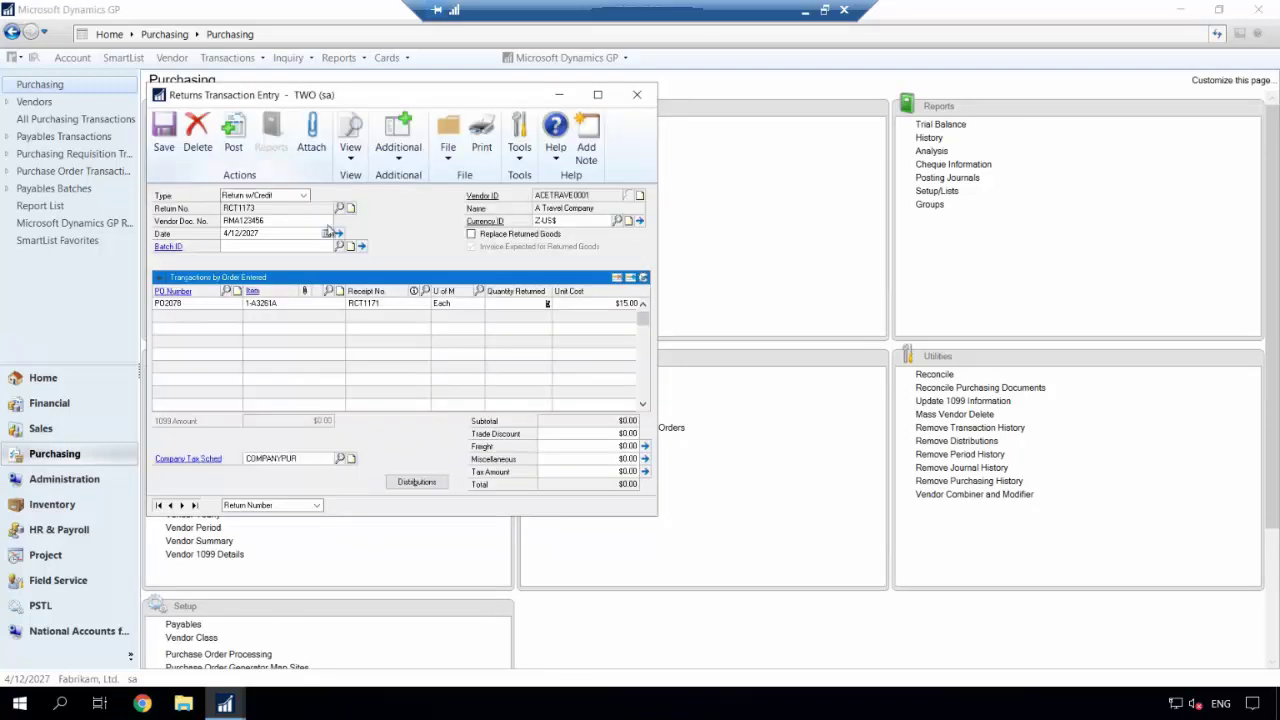
Set the line's quantity returned to 5 and expand its line details
text(5)
click(595, 303)
click(643, 277)
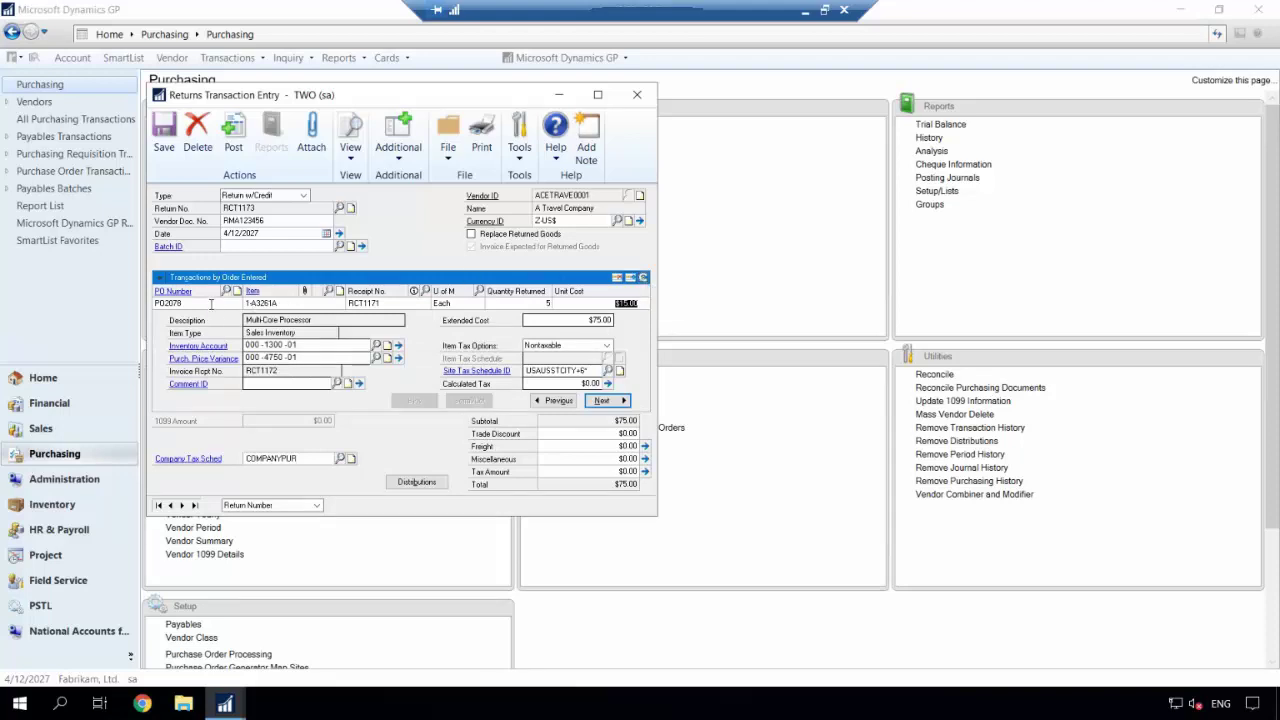
click(211, 303)
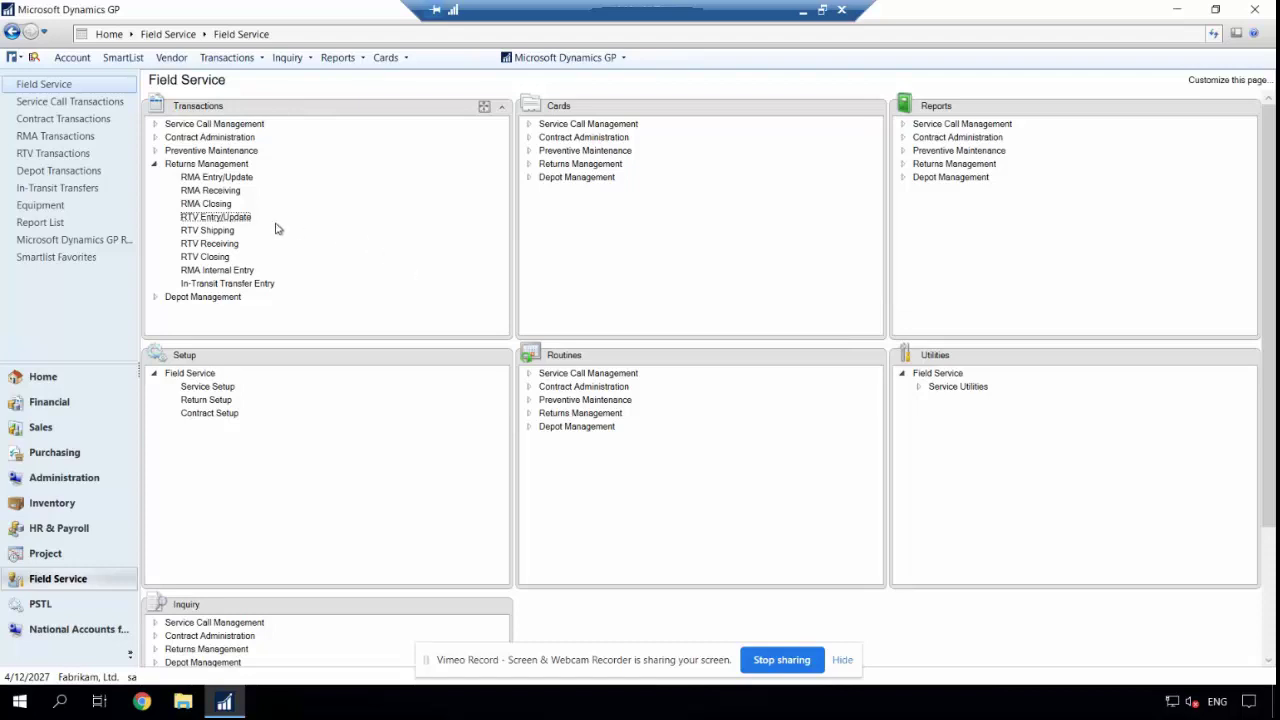
Create a new RTV in RTV Entry/Update and review the maintenance settings of its default REPLACE type
click(243, 219)
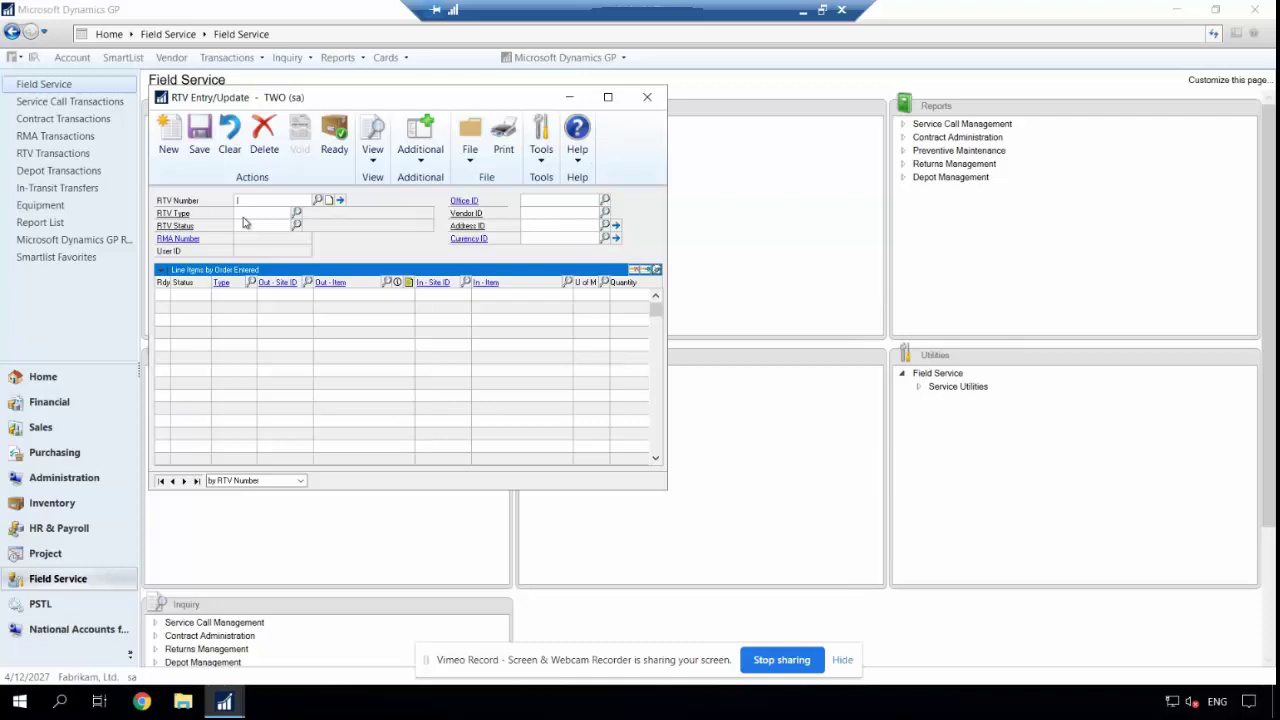
click(170, 140)
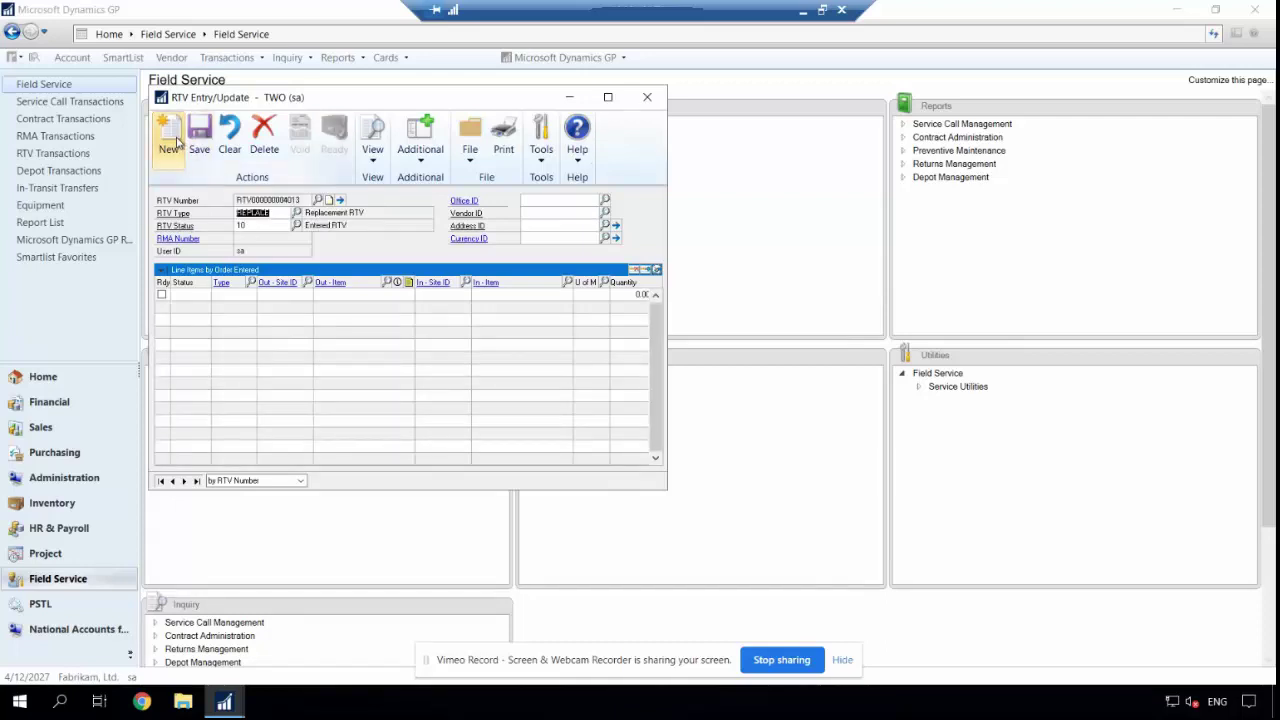
click(180, 214)
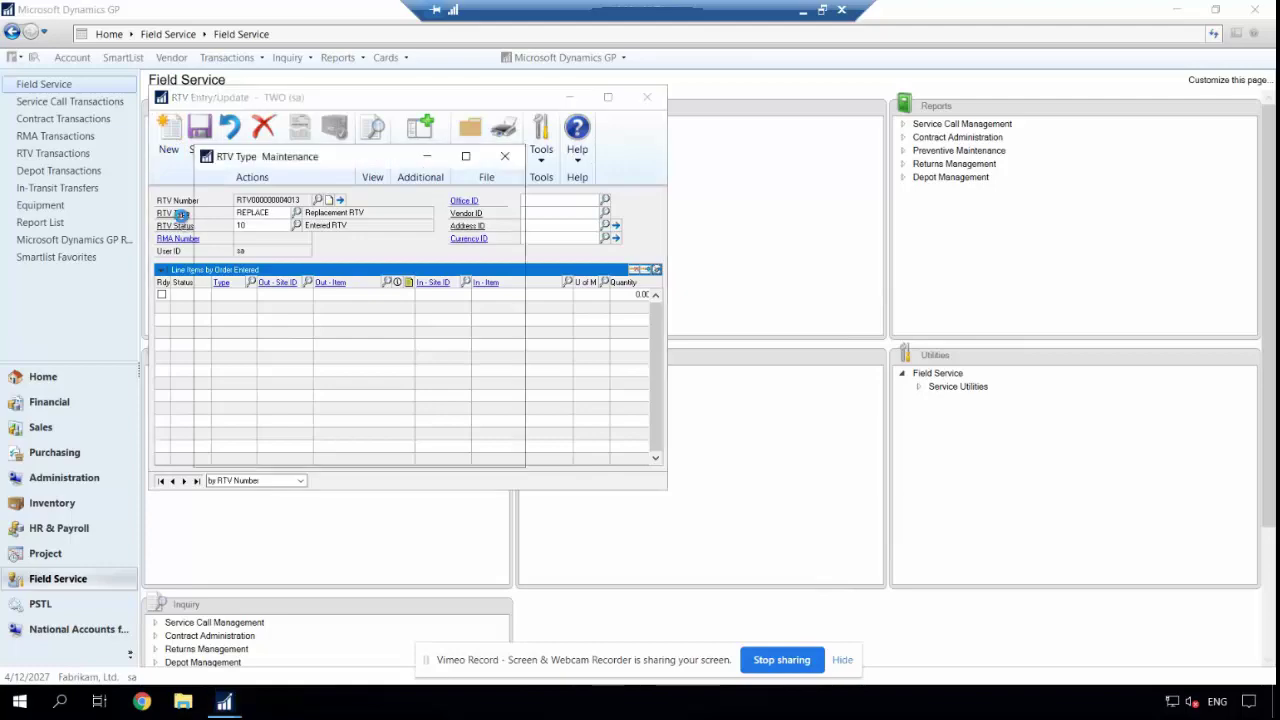
drag(318, 157, 795, 100)
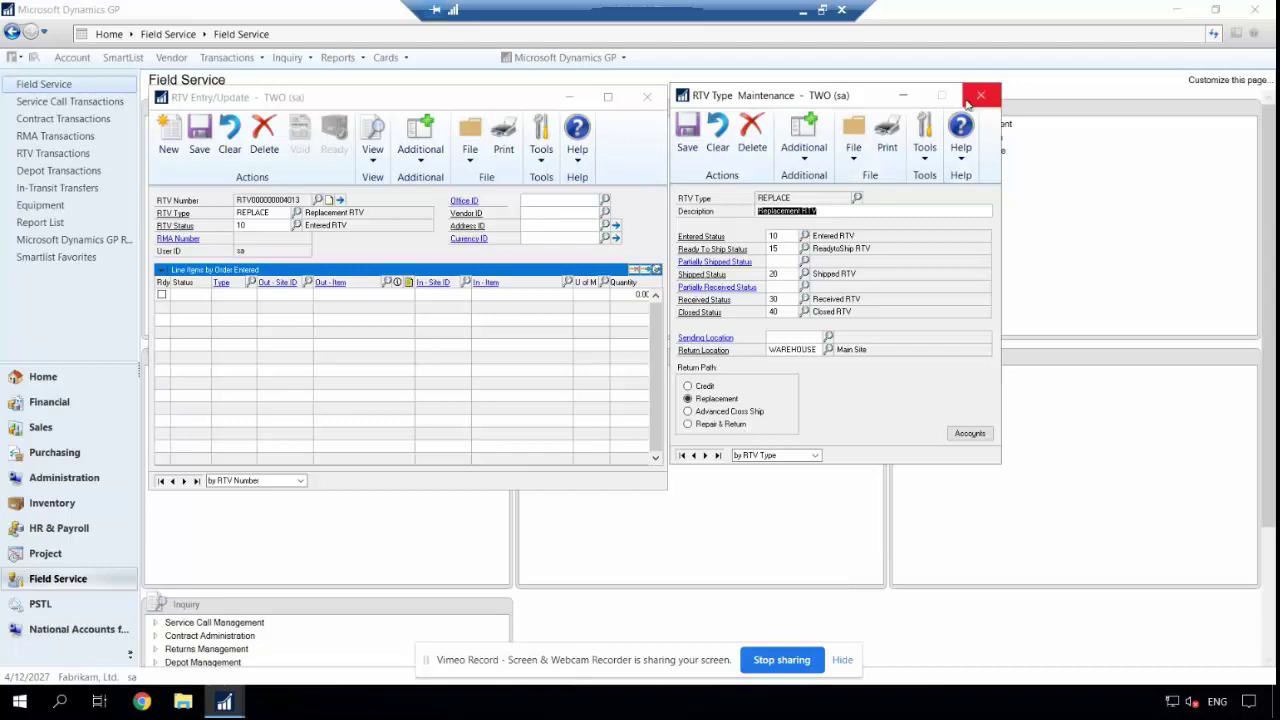
click(980, 95)
Change the RTV type to CREDIT, Return for Credit, and dismiss the meeting notification
click(297, 212)
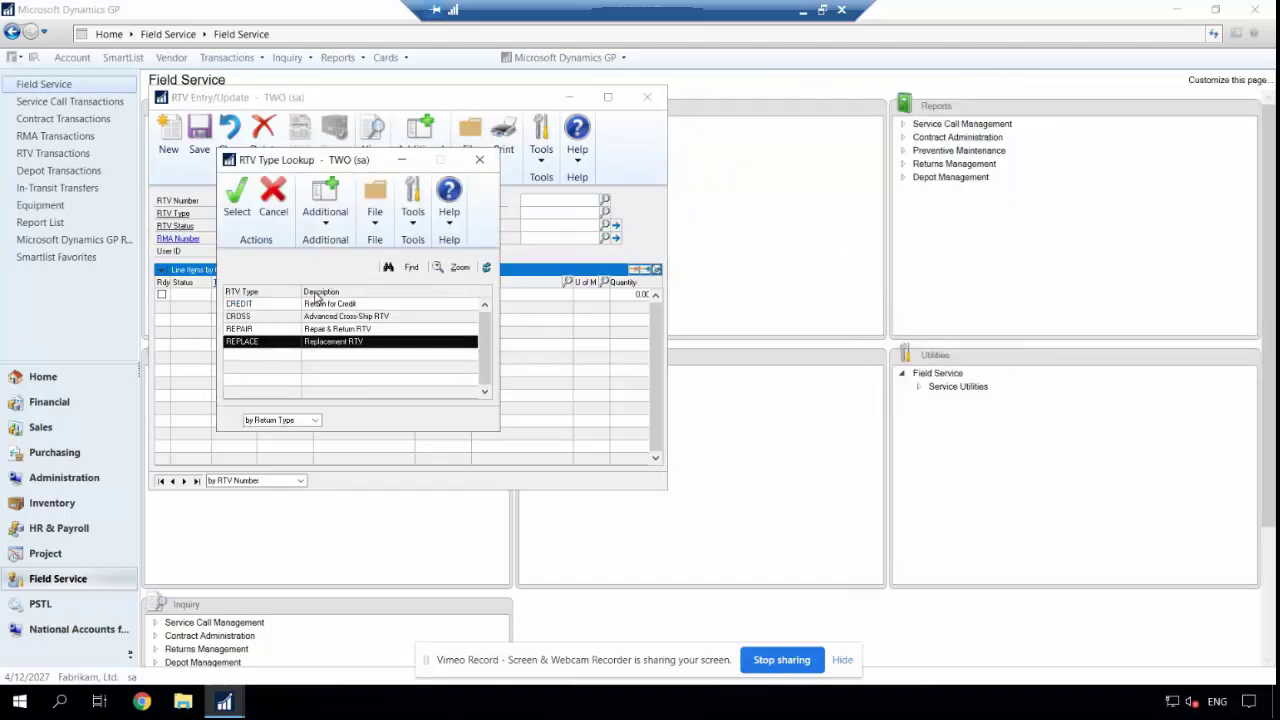
click(315, 304)
double_click(315, 306)
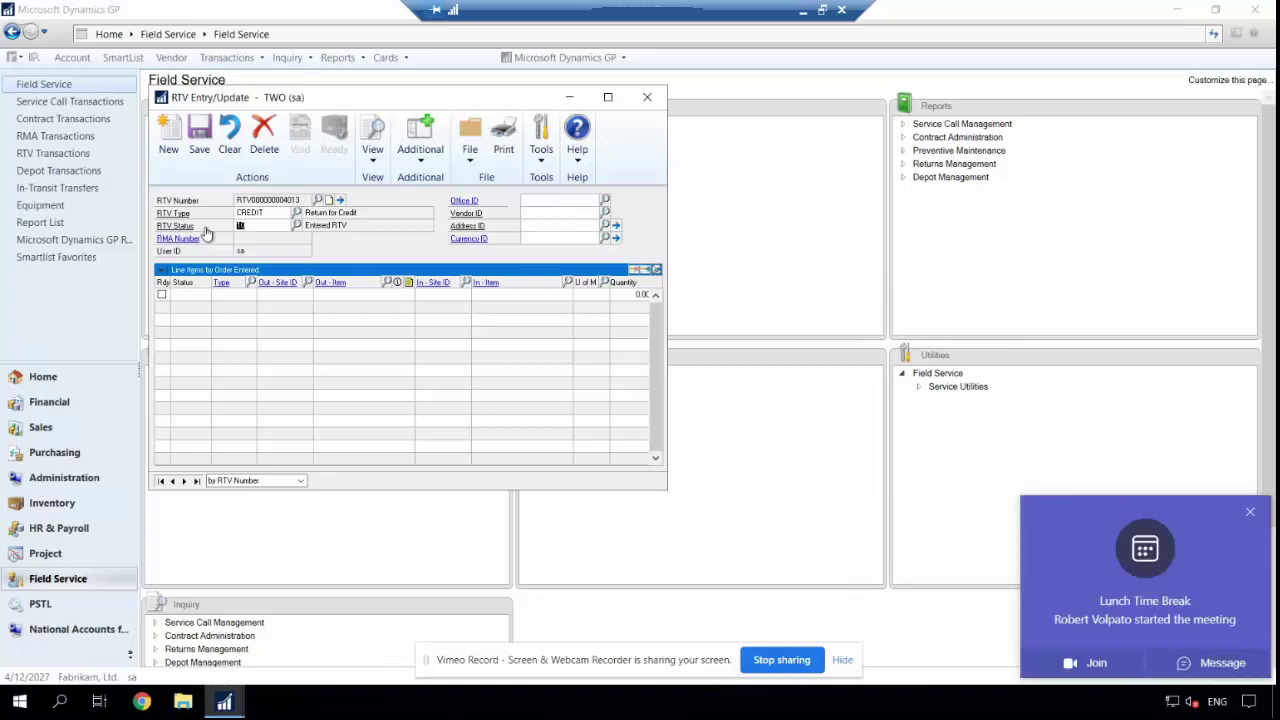
click(1250, 512)
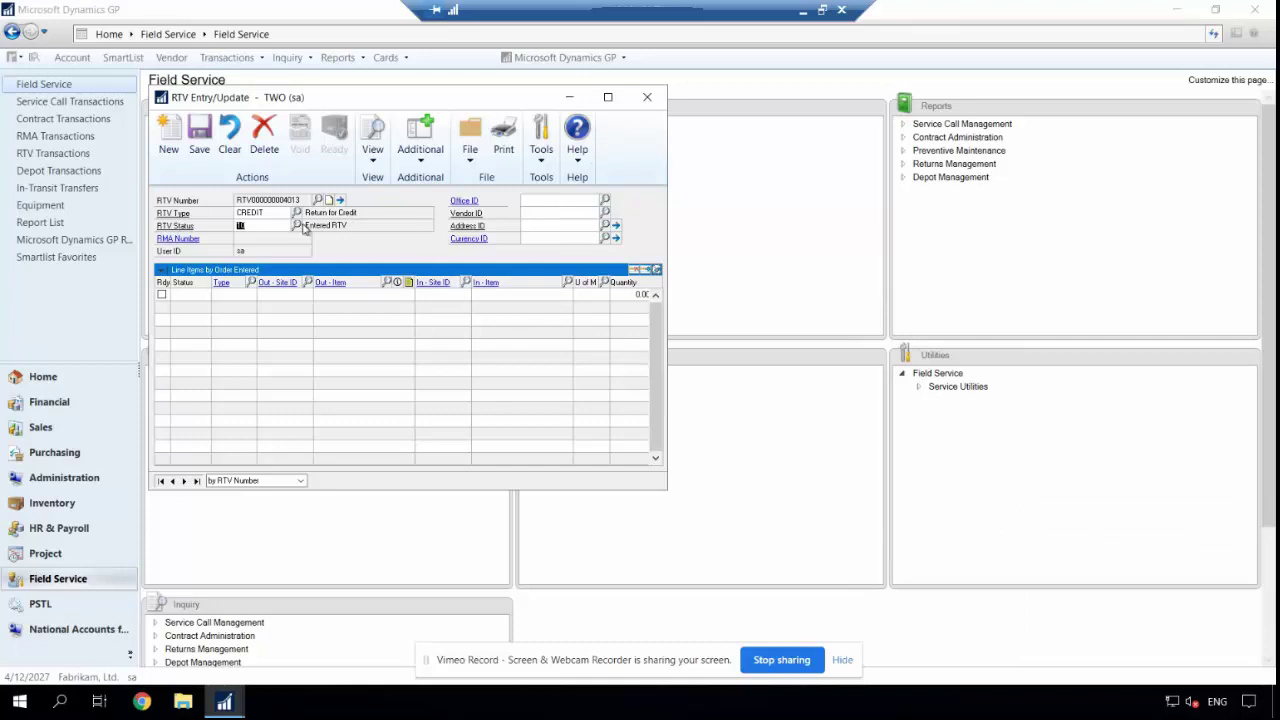
Assign vendor ACETRAVE0001 to the RTV and start its first line item with type CREDIT
click(605, 212)
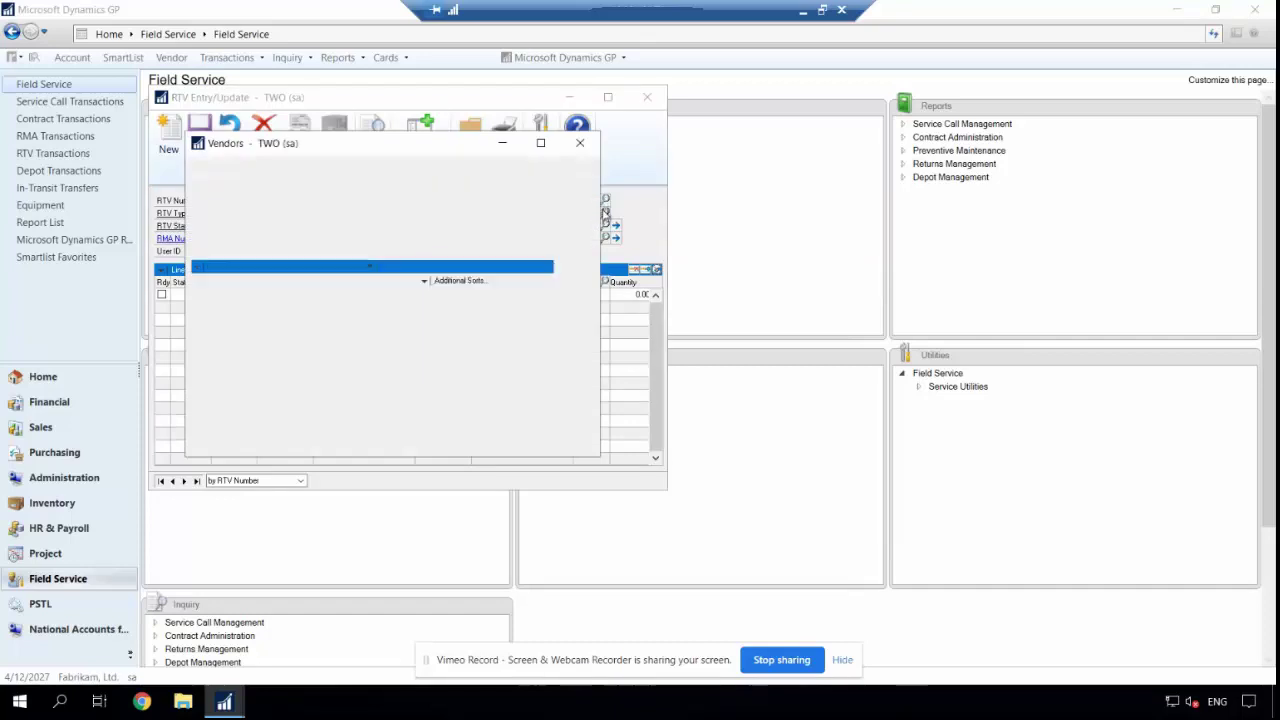
double_click(300, 288)
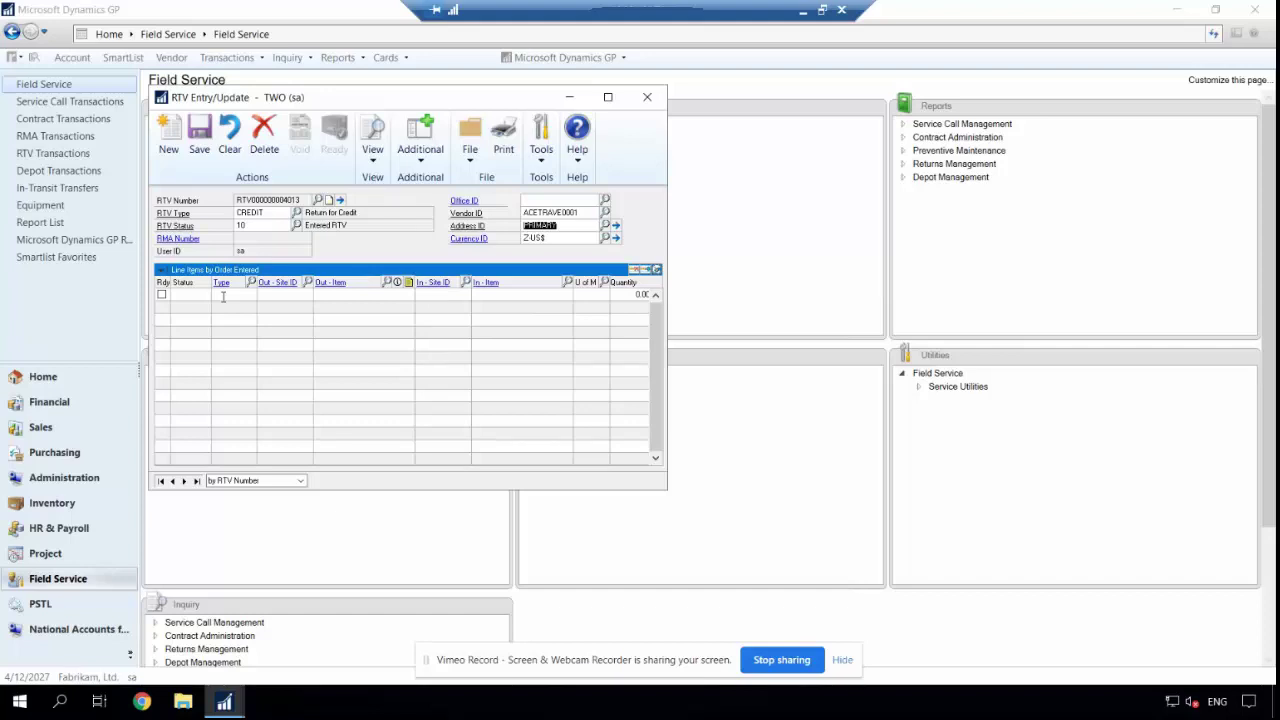
key(Tab)
key(Tab)
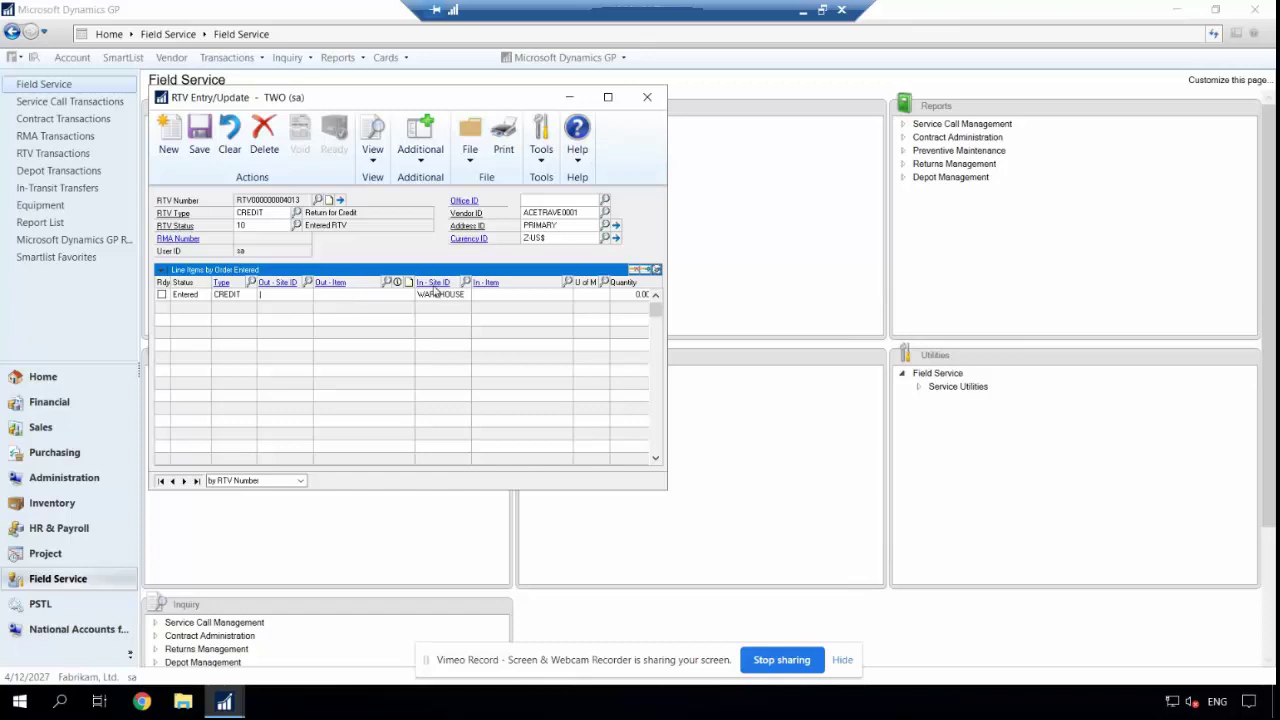
Expand the RTV line's details and set its Out-Site ID to WAREHOUSE
click(657, 270)
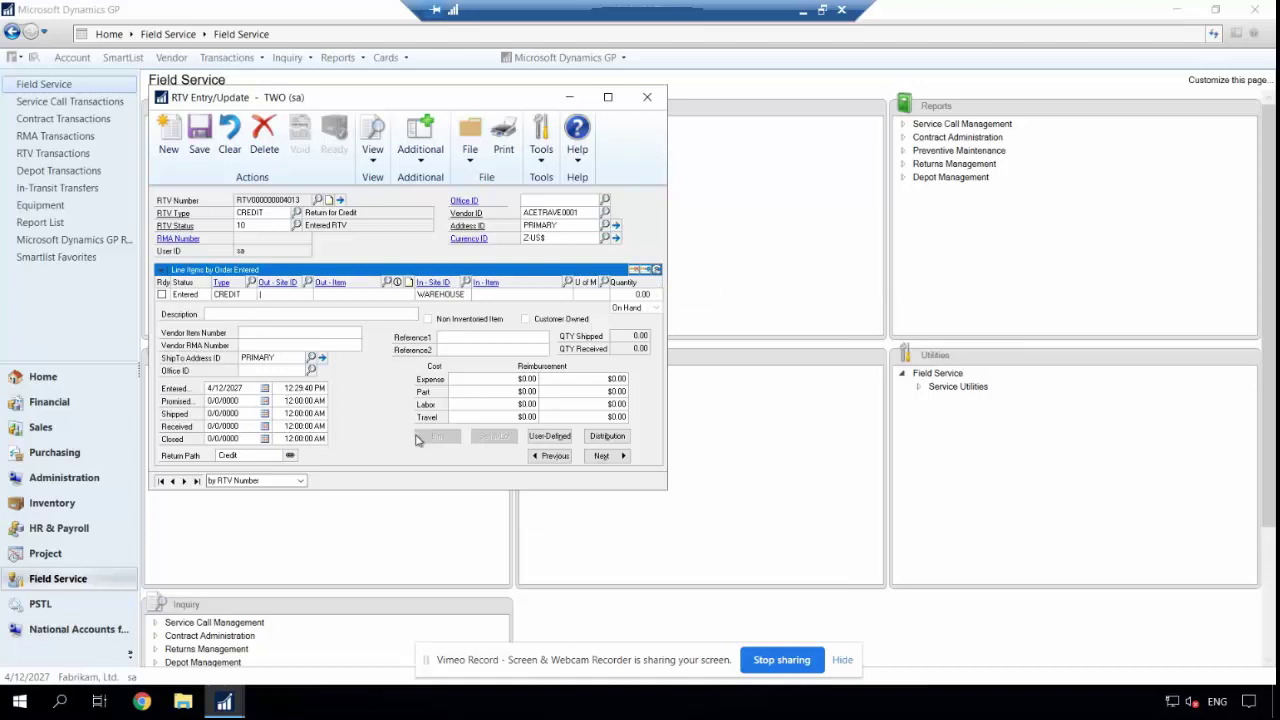
click(308, 284)
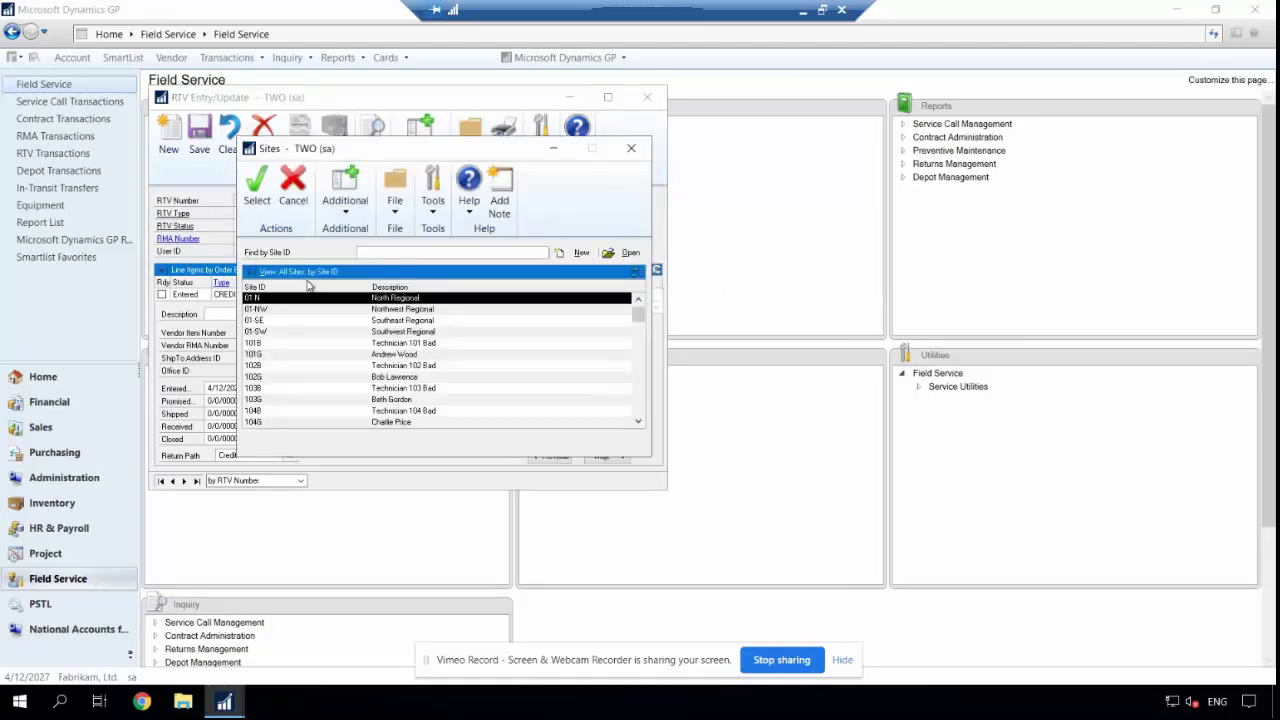
drag(638, 318, 638, 406)
double_click(338, 388)
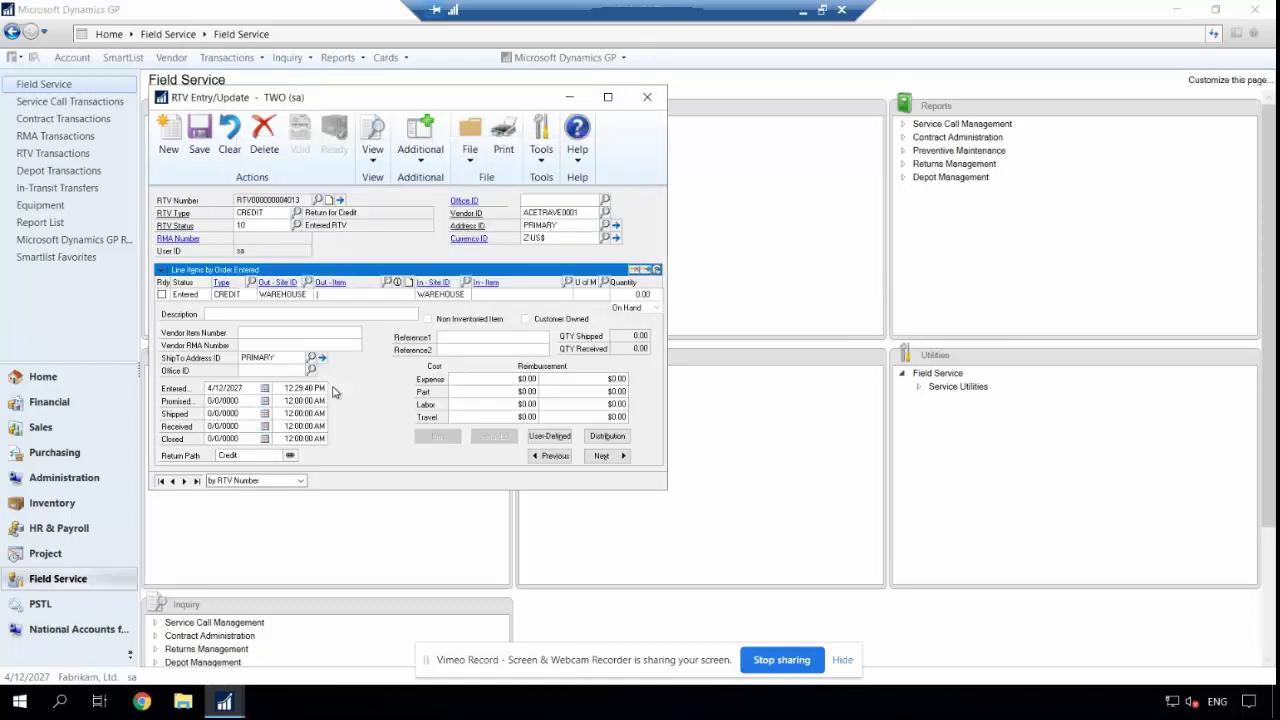
Set the line's Out-Item to 1-A3261A, the processor, with a quantity of 1
click(386, 282)
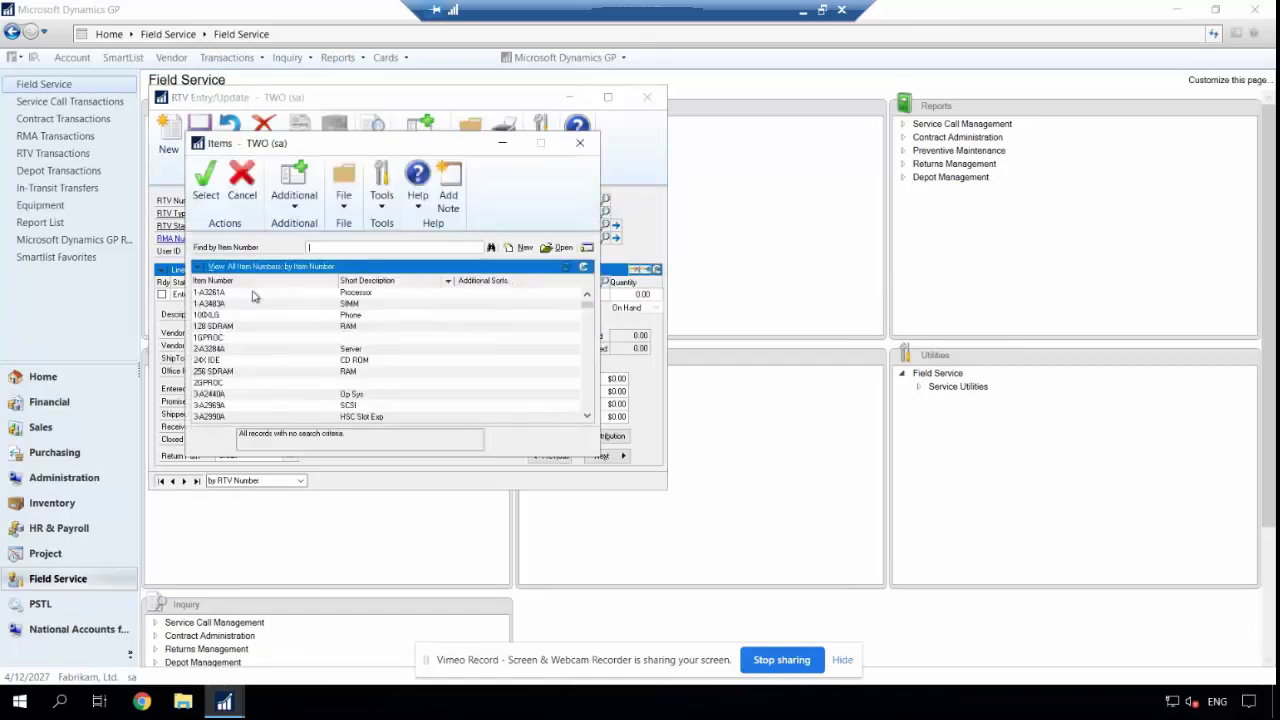
double_click(243, 294)
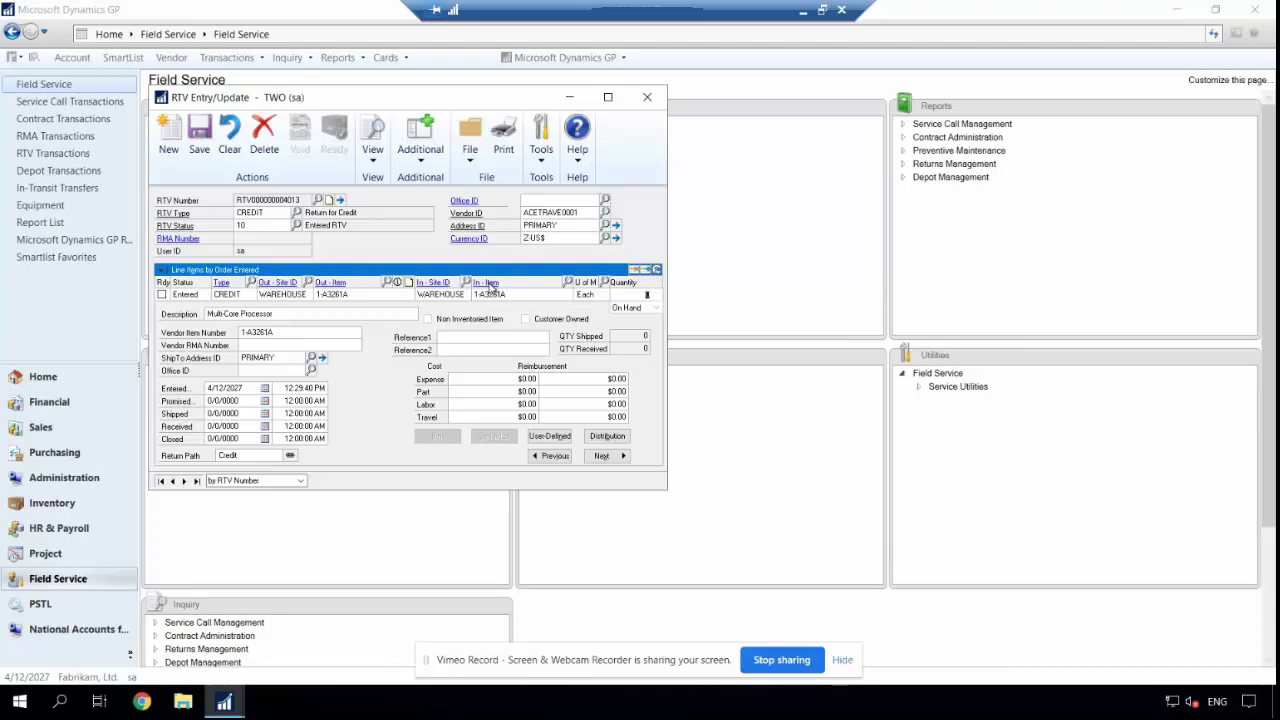
key(Tab)
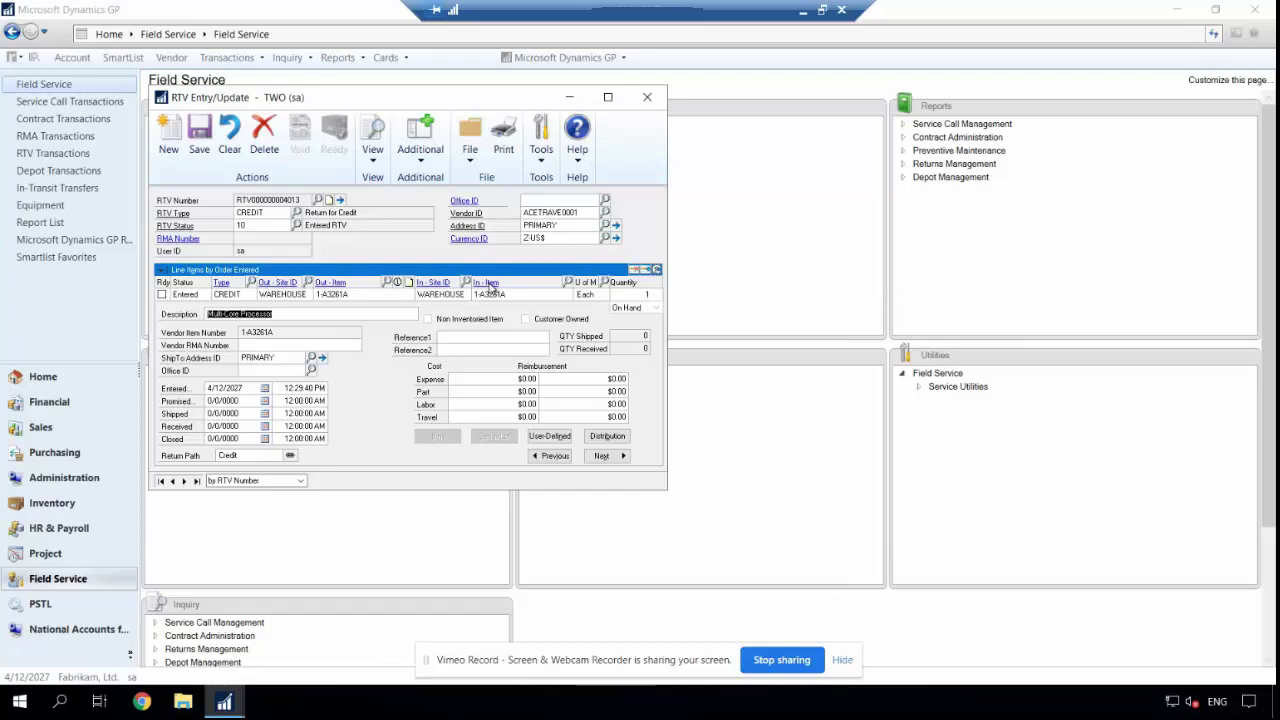
Enter the vendor RMA number on the line item and save the RTV
click(317, 345)
text(RMABRITTNI)
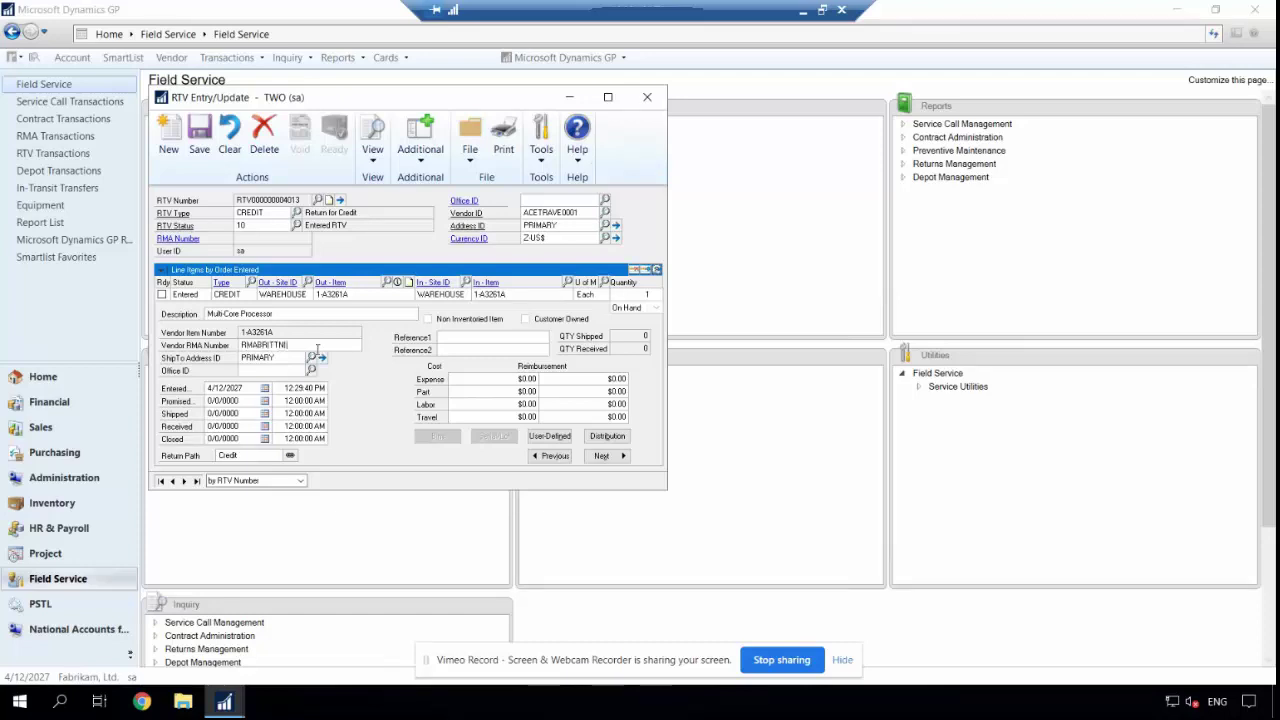
key(Tab)
click(318, 345)
click(202, 154)
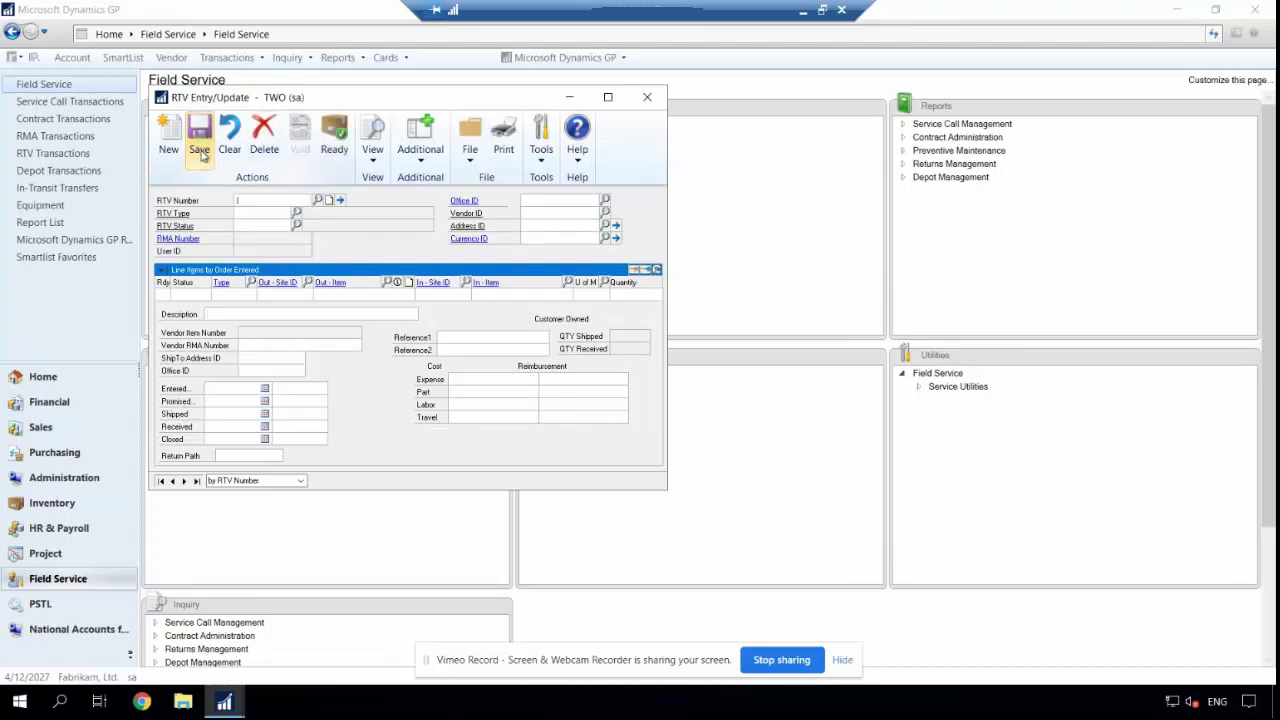
Reopen the newly saved RTV to review it, save it again and close the entry window
click(317, 200)
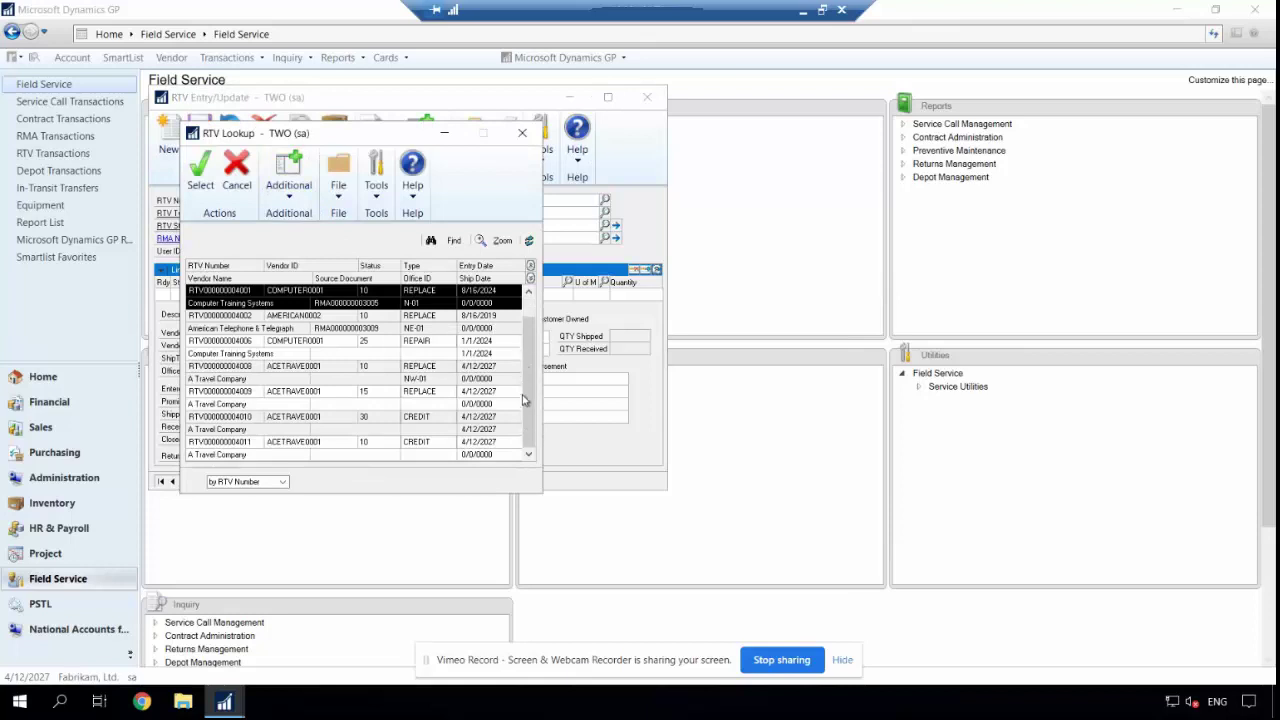
scroll(524, 400, down, 1)
double_click(267, 452)
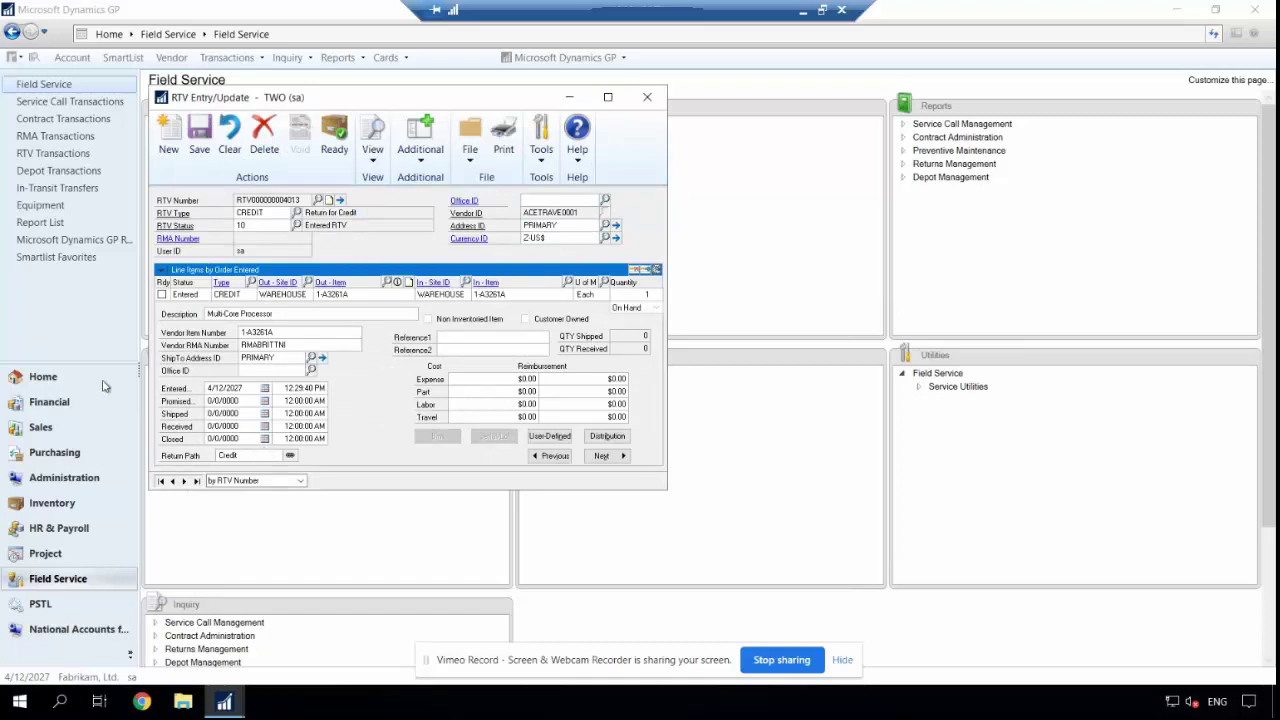
click(205, 138)
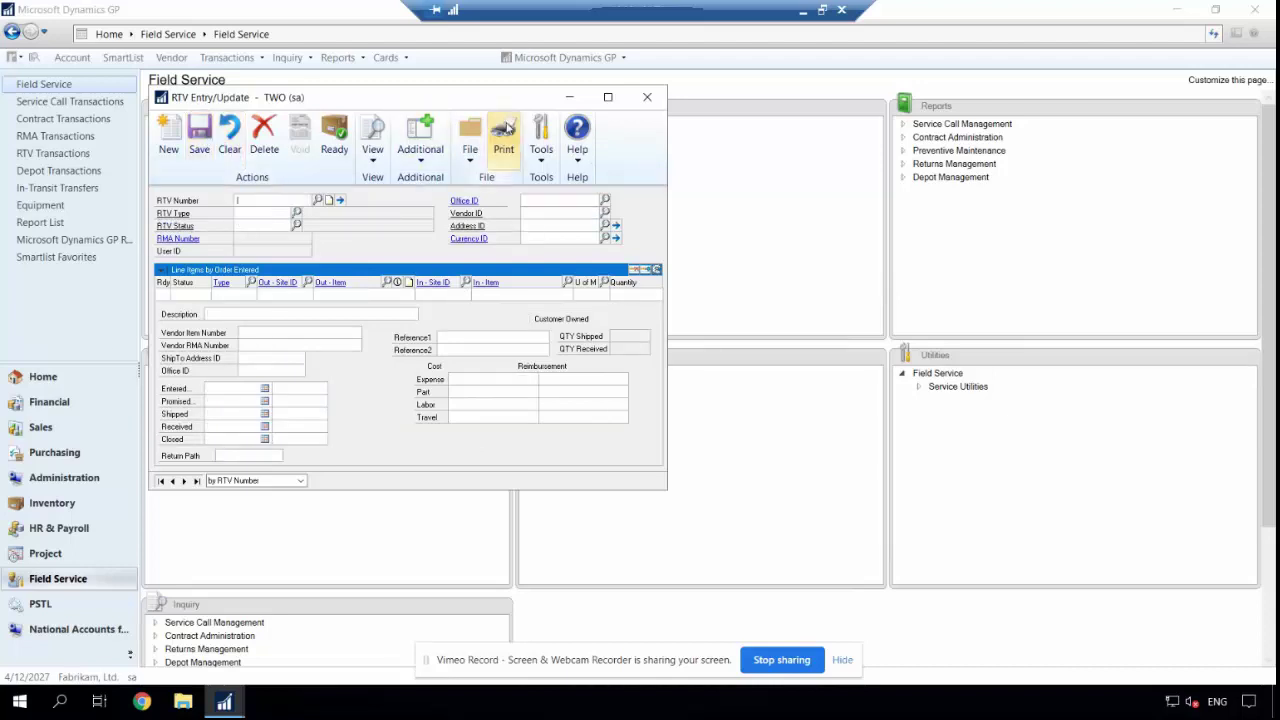
click(647, 97)
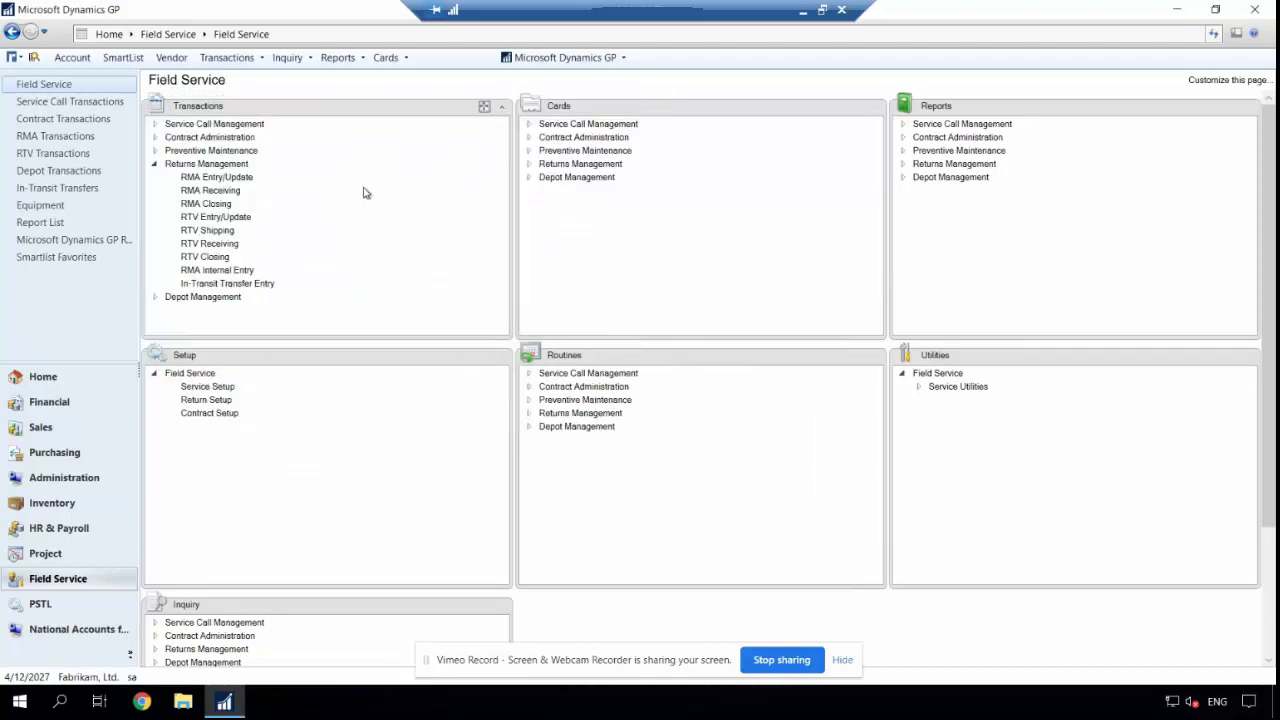
In RTV Shipping, select both the M and P checkboxes for the REPLACE return of item 1-A3261A and post it
click(224, 231)
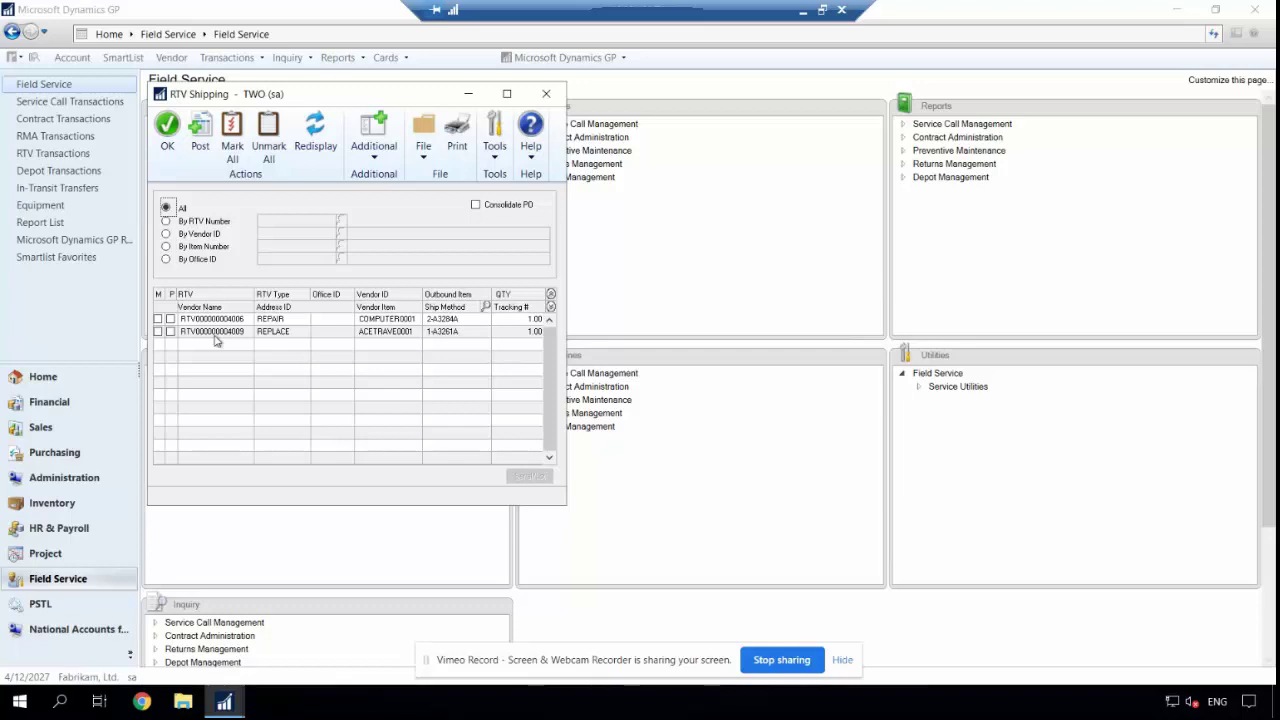
click(158, 331)
click(171, 332)
click(200, 148)
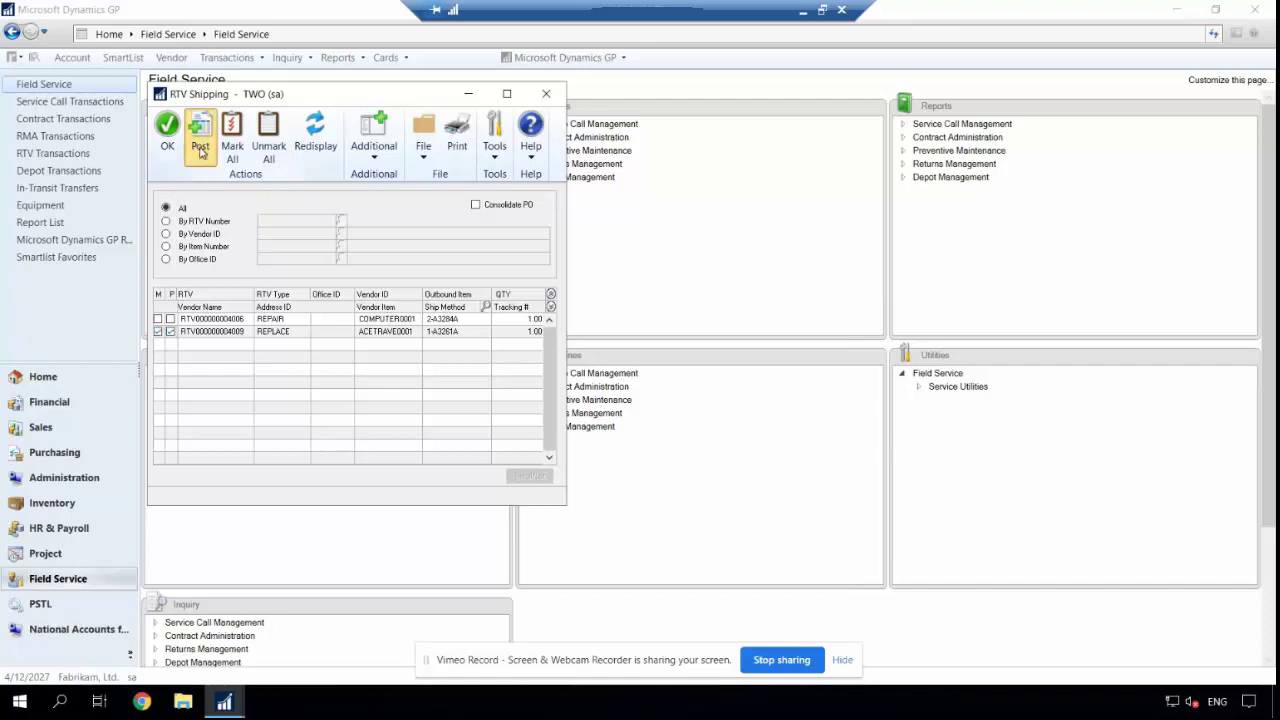
Output the inventory transaction journal and RTV packing slip to the screen, skip the other posting reports, and close both previews
click(524, 365)
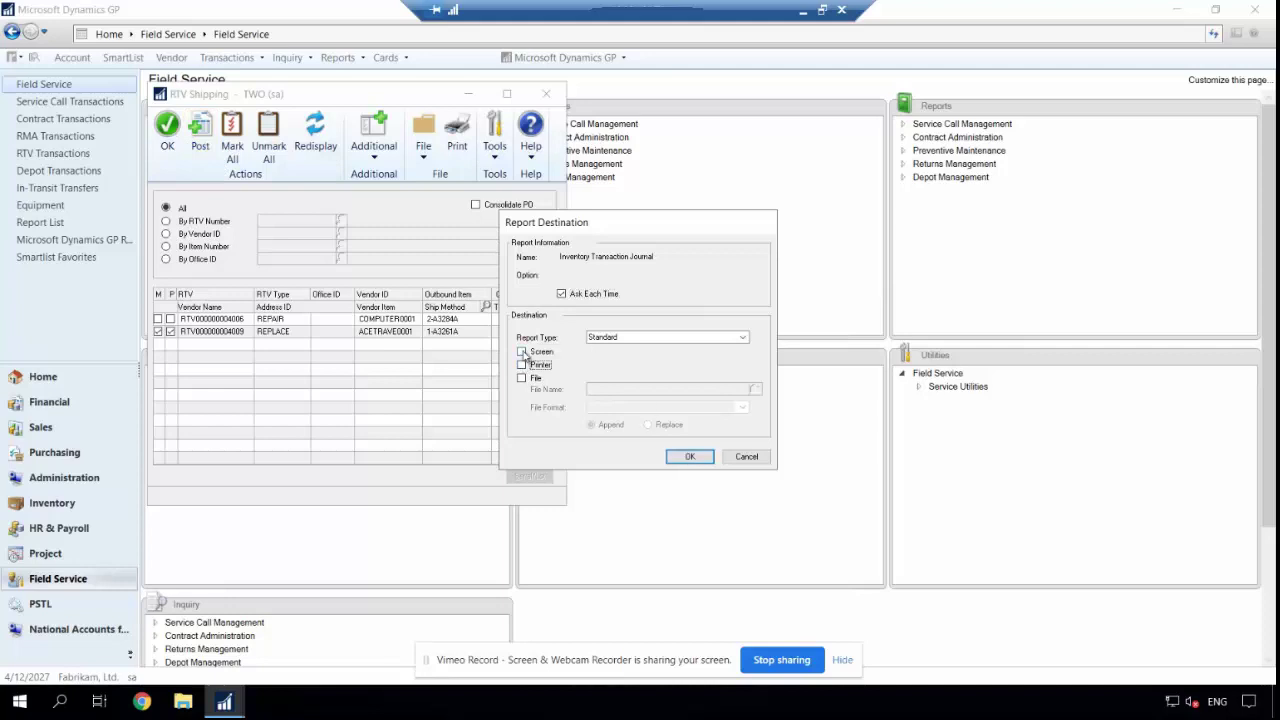
click(694, 457)
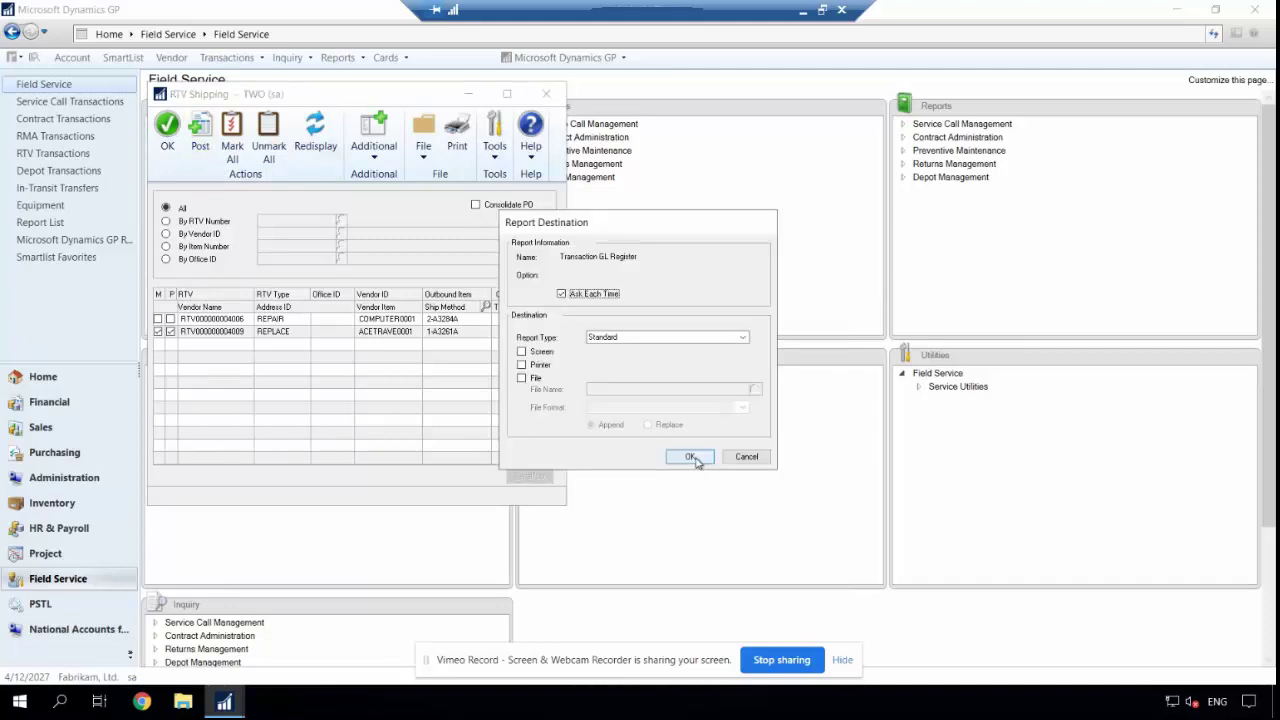
click(737, 458)
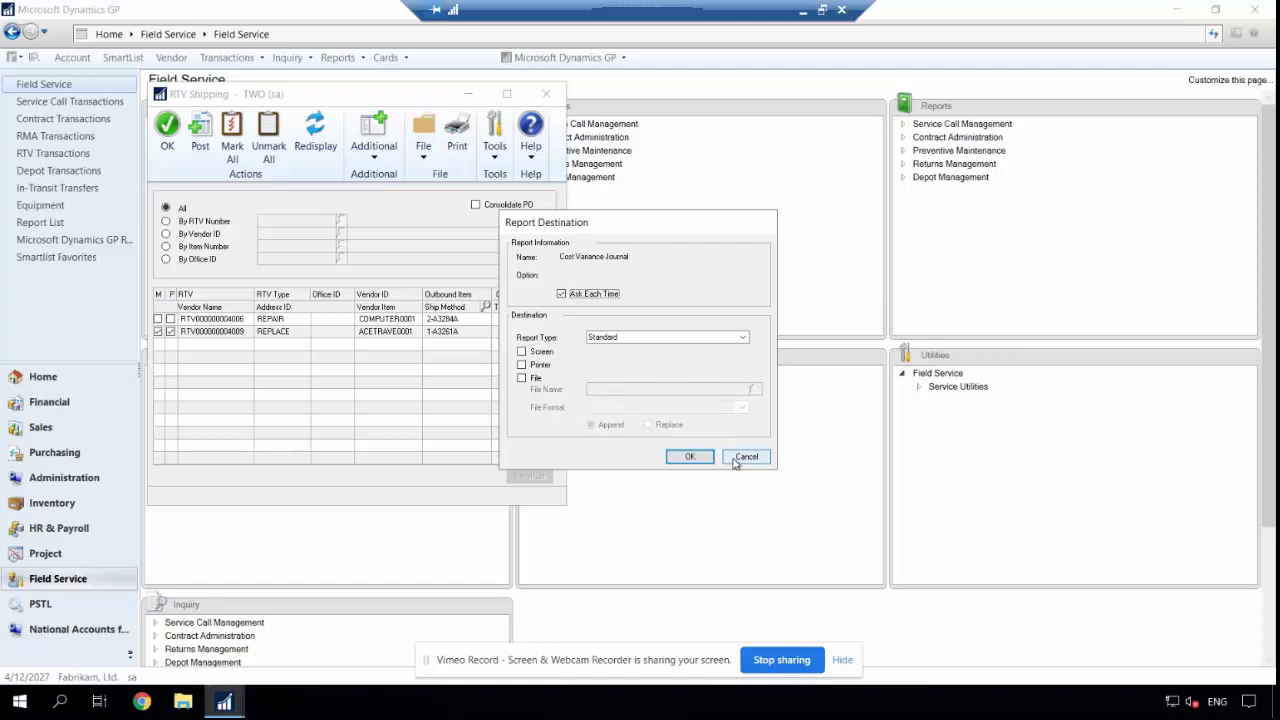
click(735, 459)
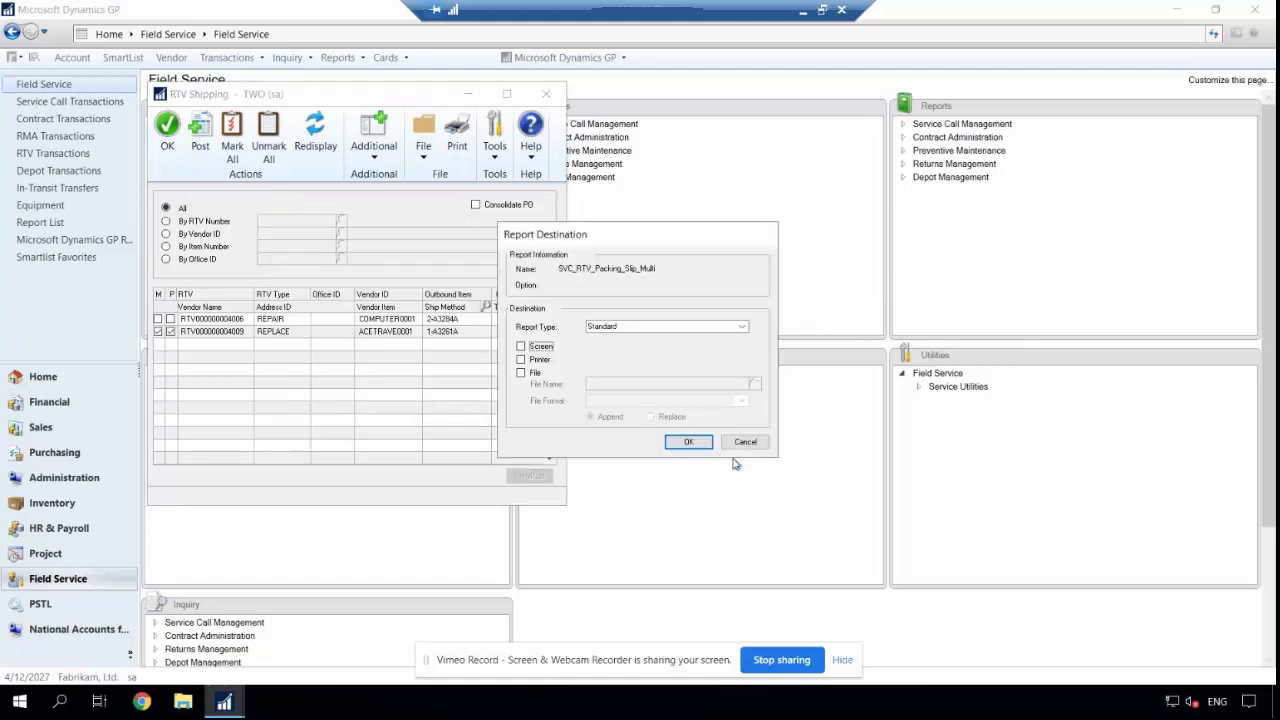
click(686, 443)
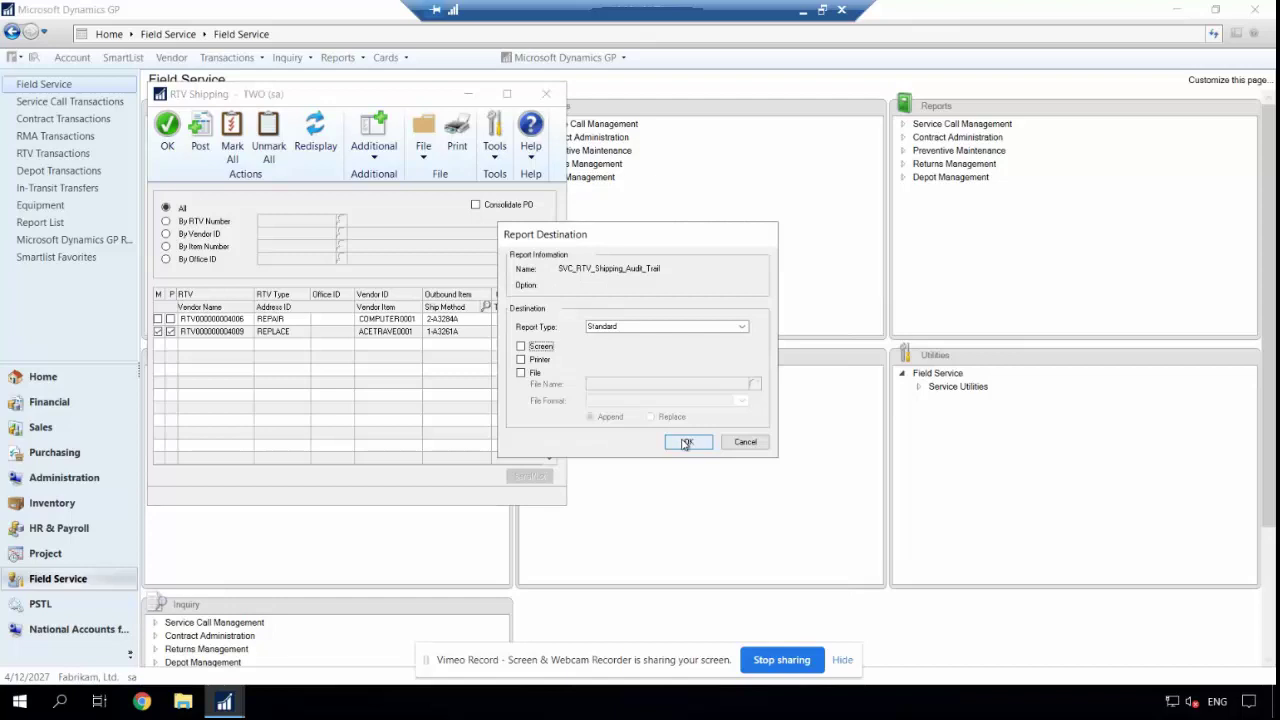
click(743, 442)
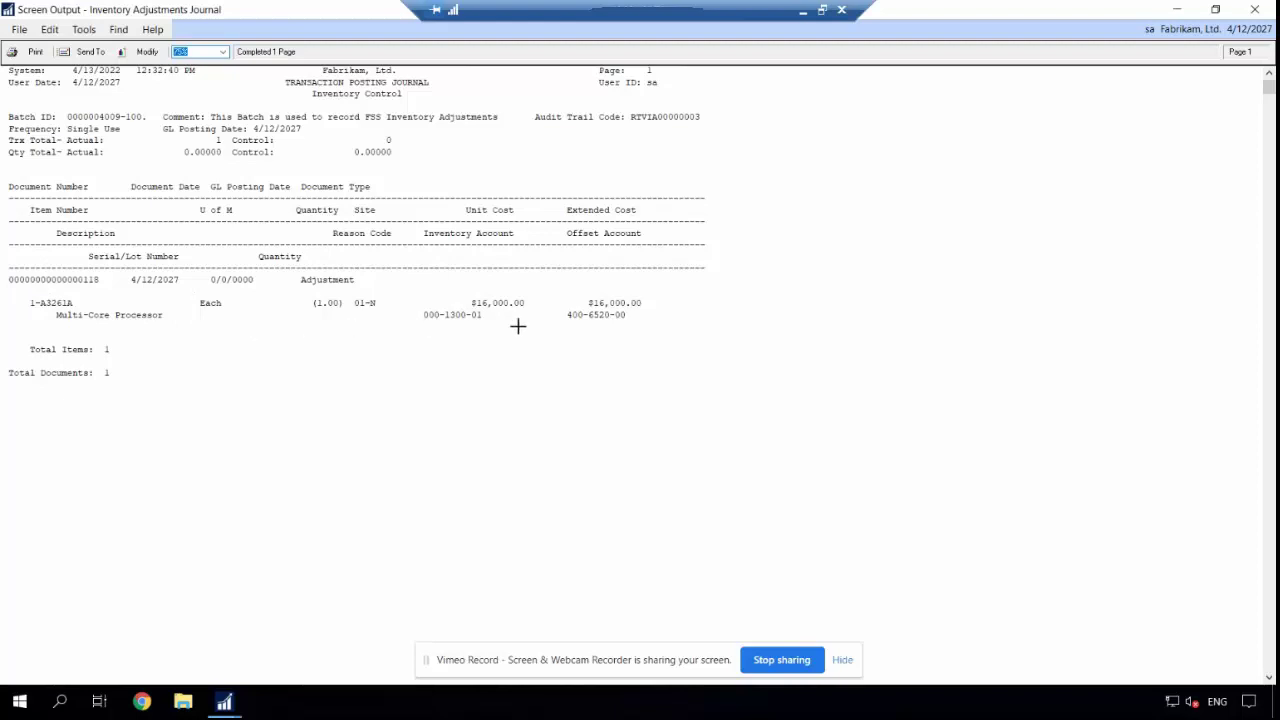
click(1254, 9)
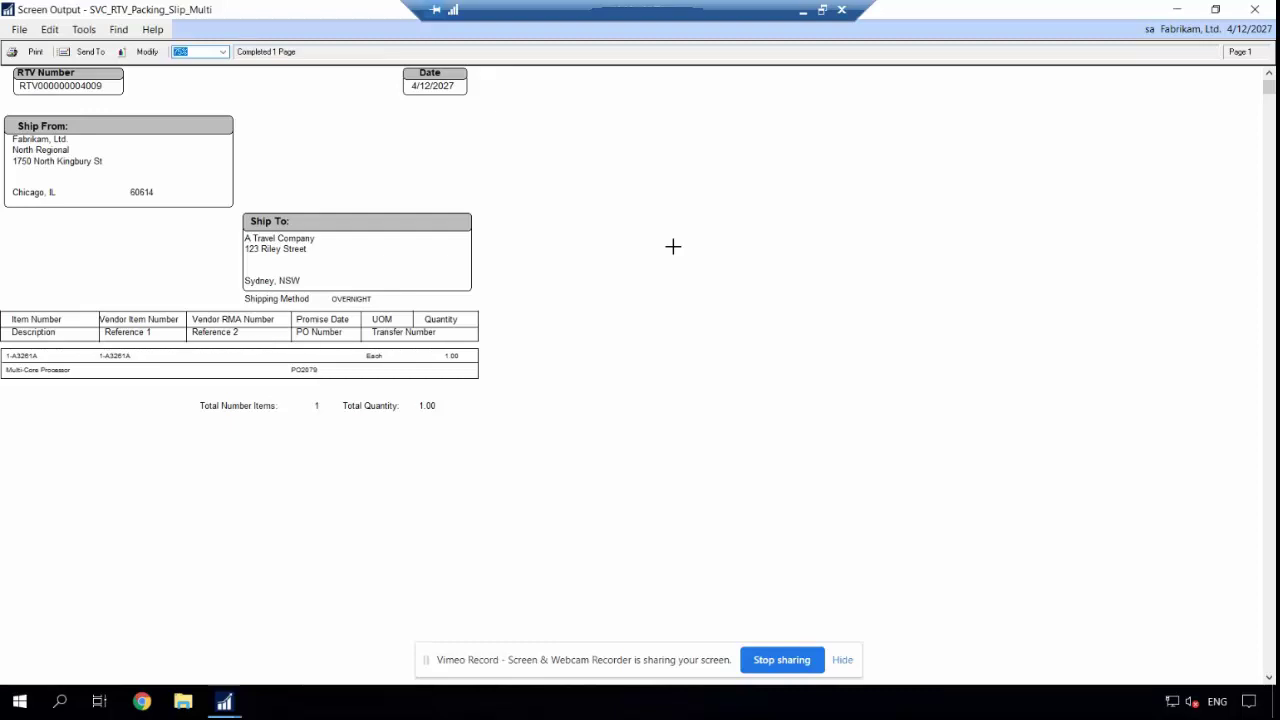
click(1255, 9)
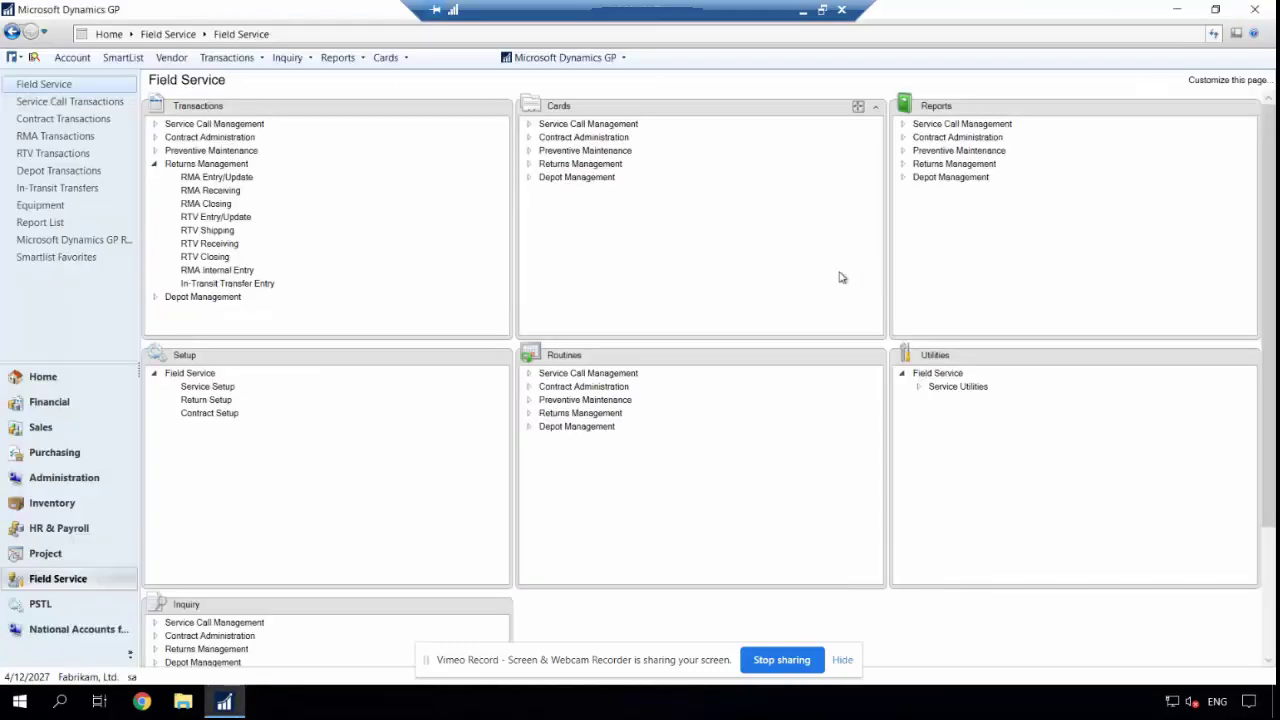
In RTV Entry/Update, open the status 10 CREDIT return for A Travel Company and expand its line item details
click(242, 177)
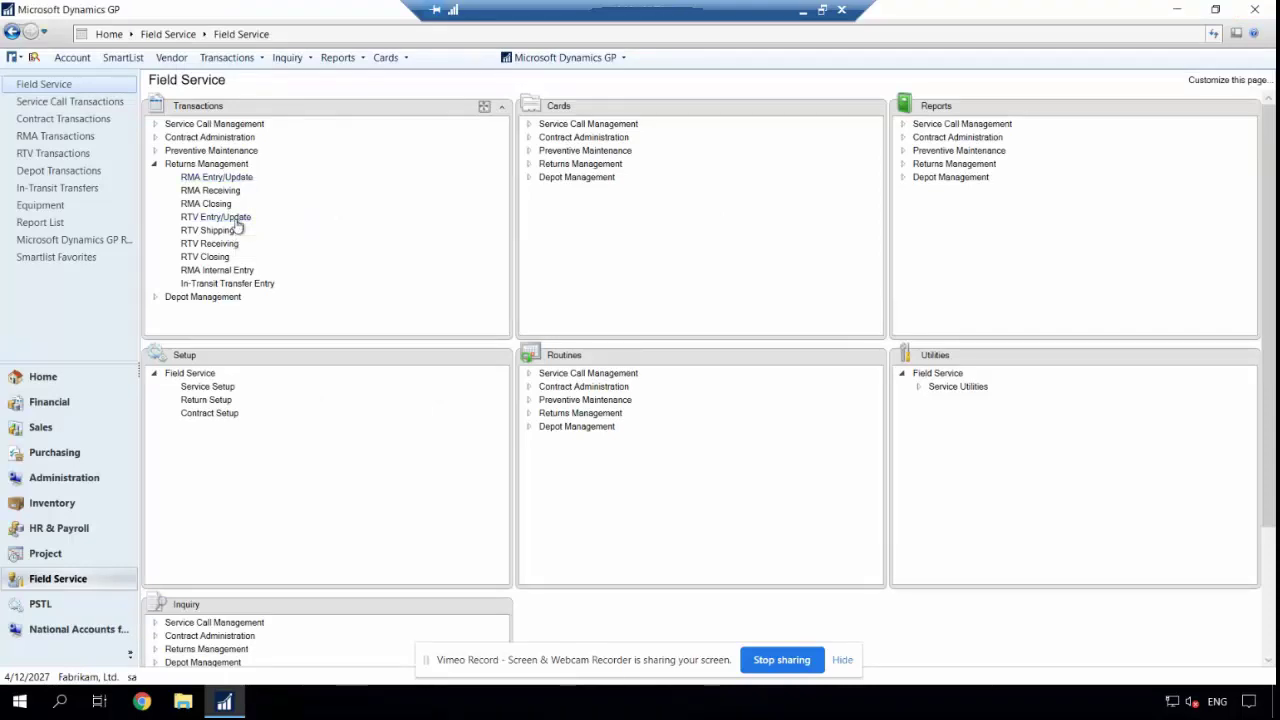
click(237, 218)
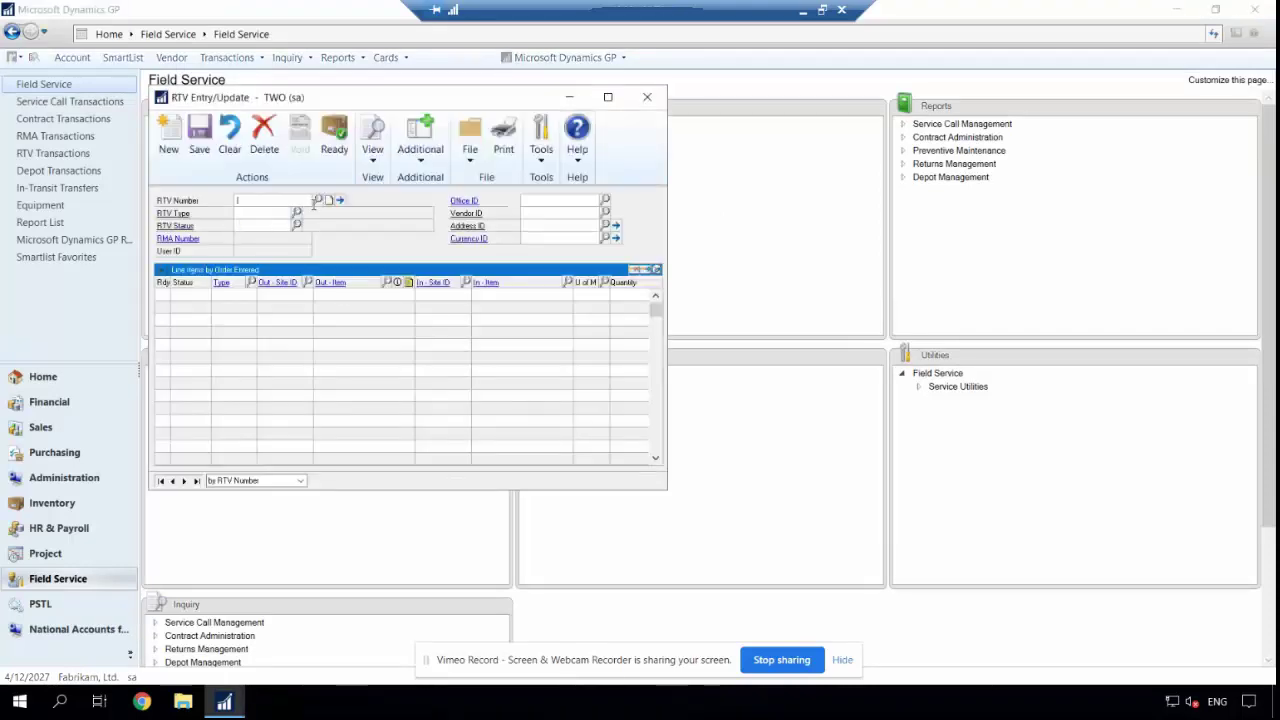
click(317, 200)
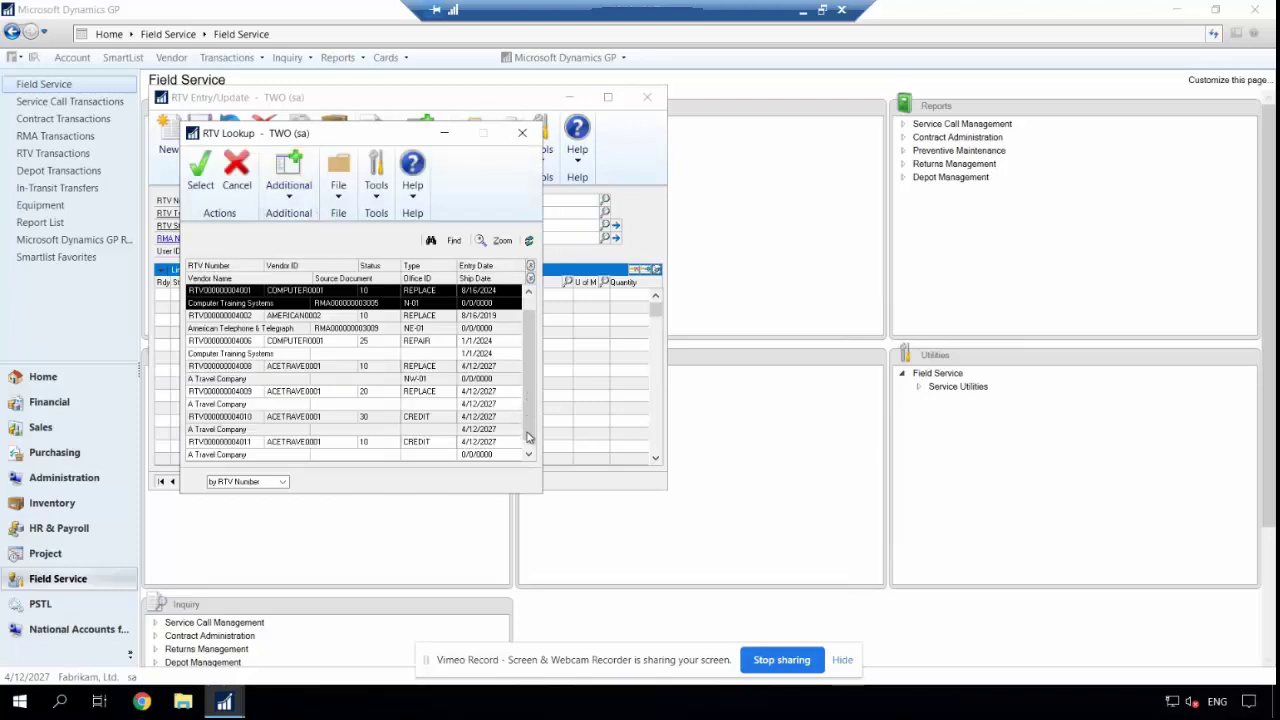
click(529, 454)
double_click(236, 425)
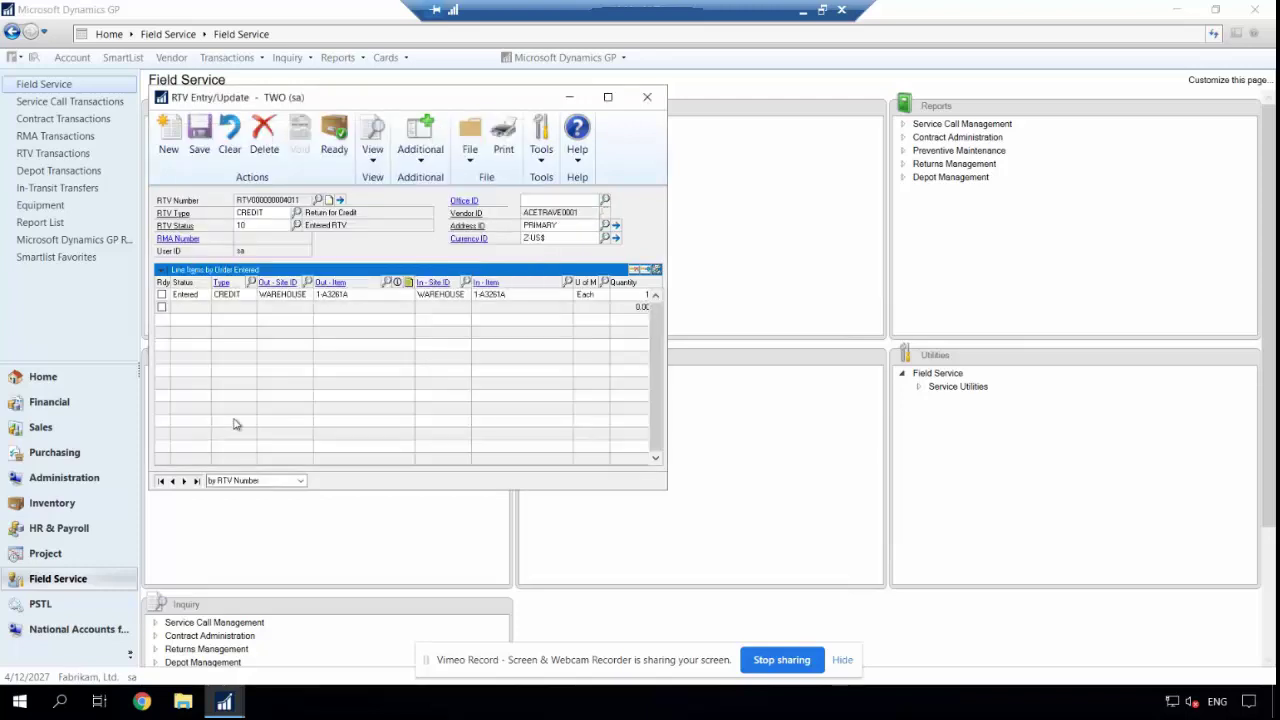
click(656, 270)
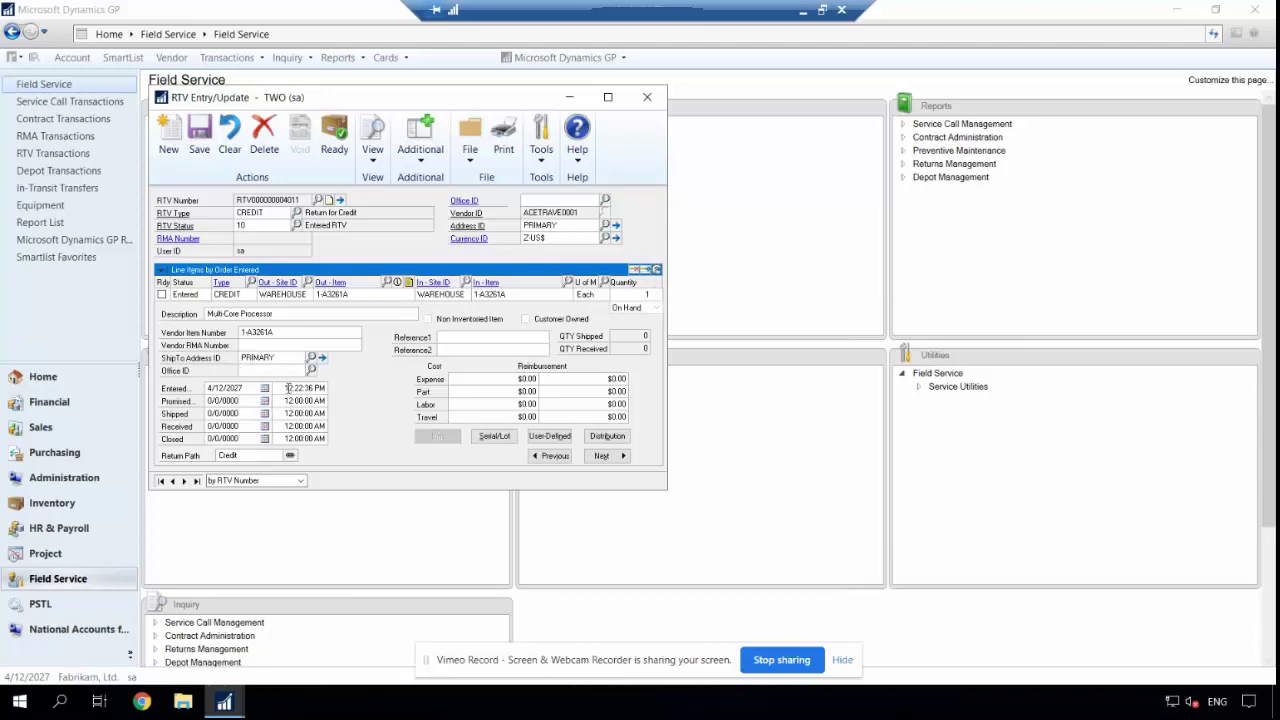
Mark the CREDIT return and all its lines ready to ship, save it and close the entry window
click(162, 295)
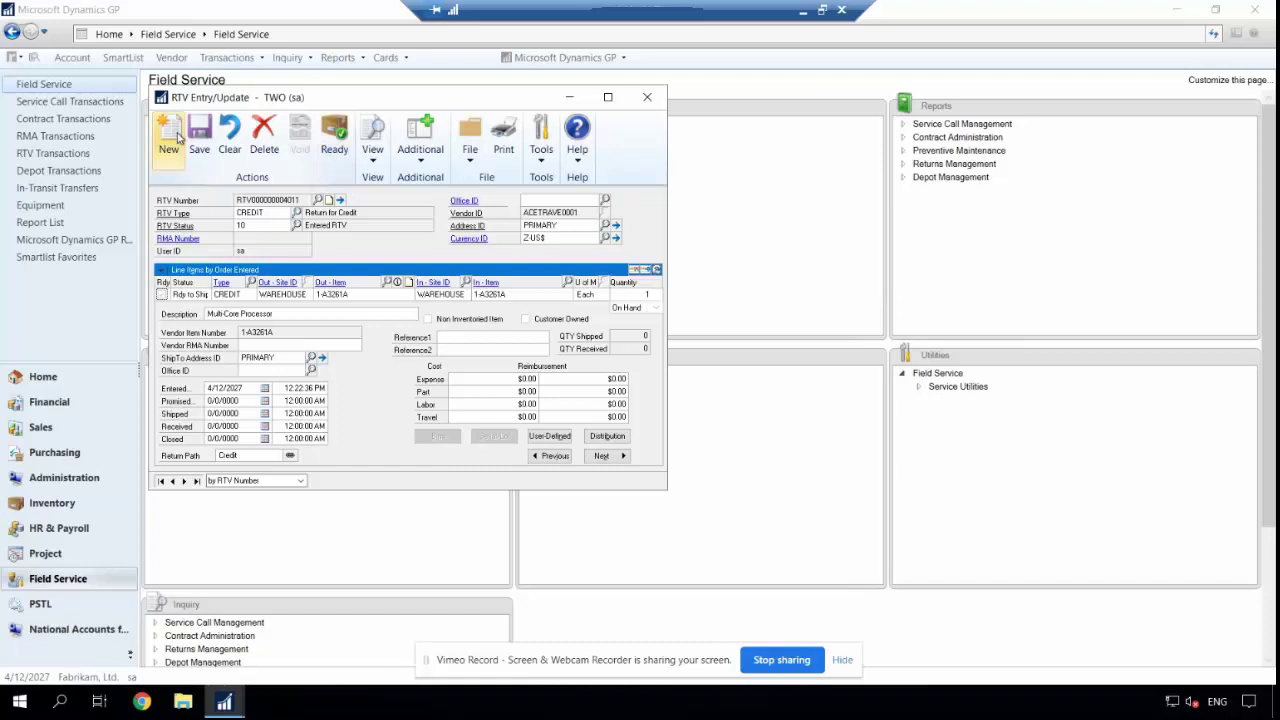
click(338, 150)
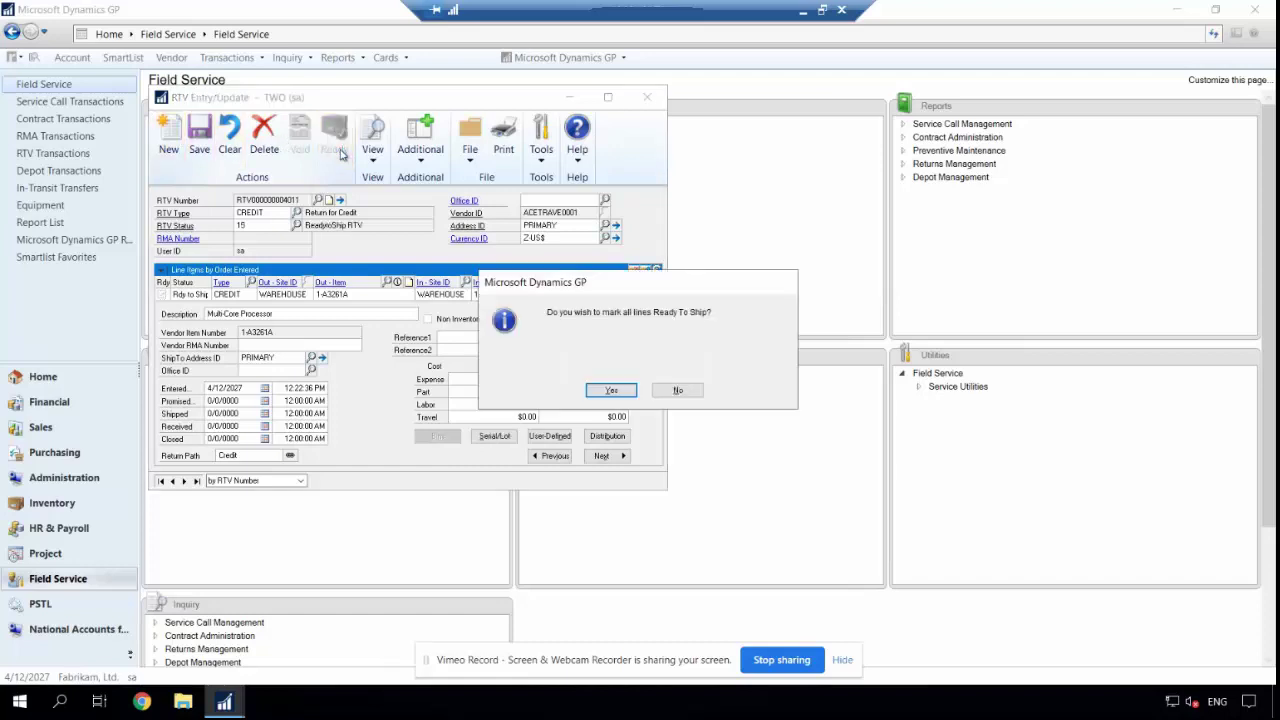
click(620, 391)
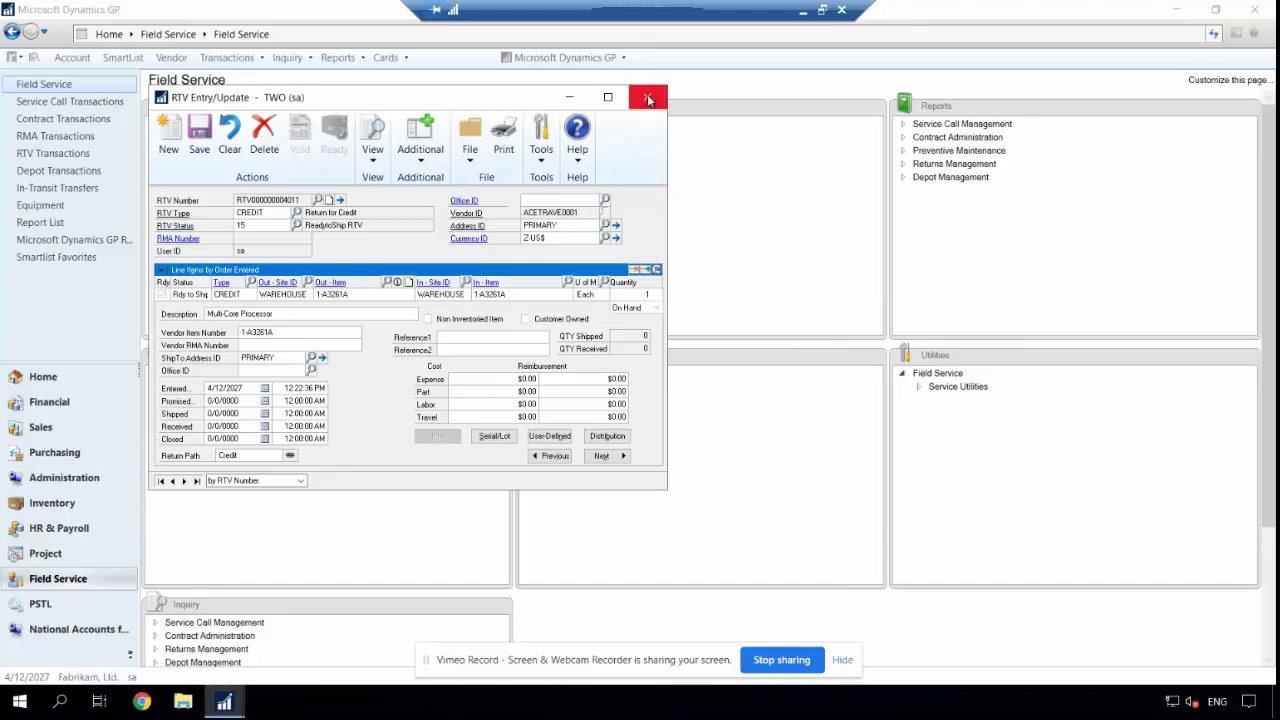
key(ctrl+s)
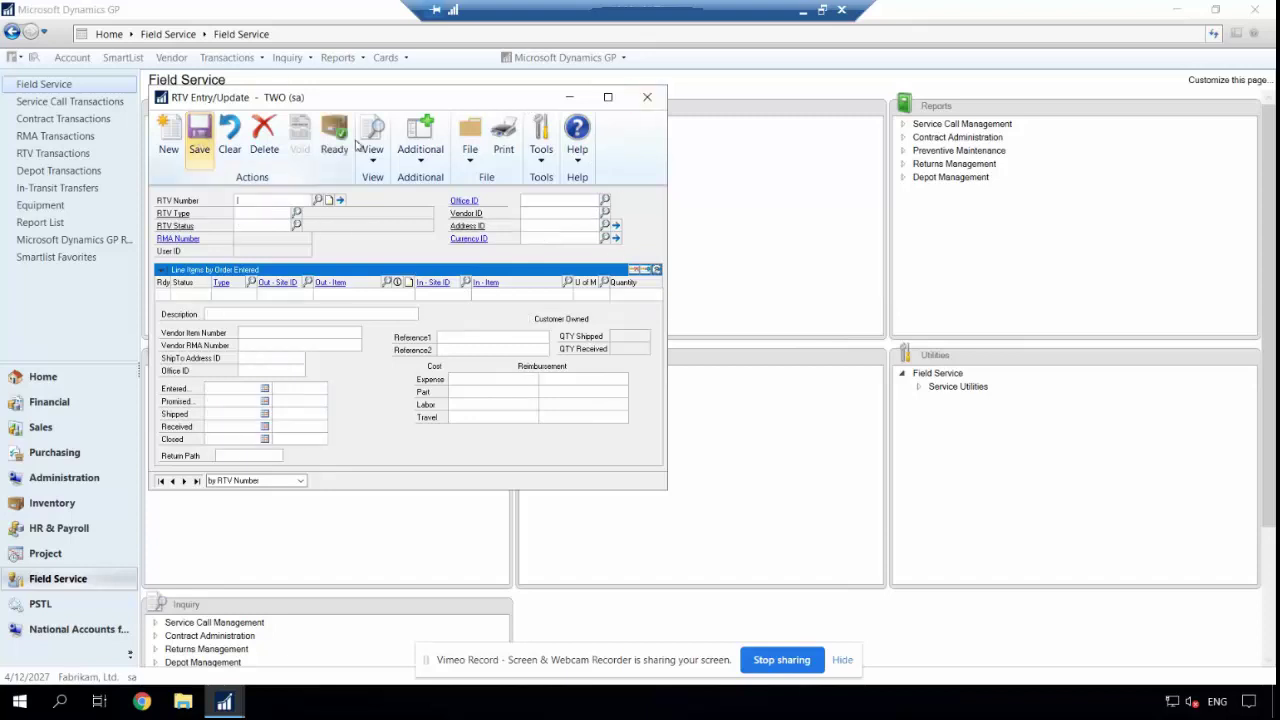
click(655, 90)
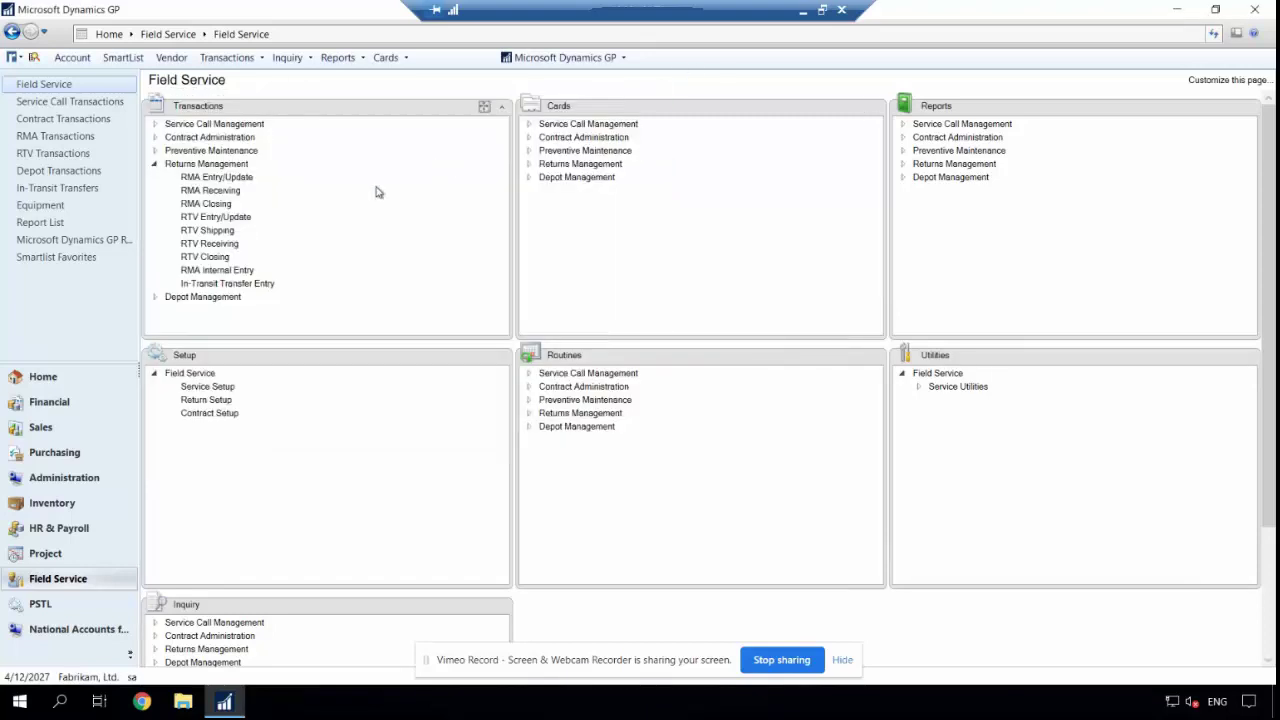
In RTV Shipping, select the M and P checkboxes for both the REPAIR and CREDIT returns and post them
click(226, 231)
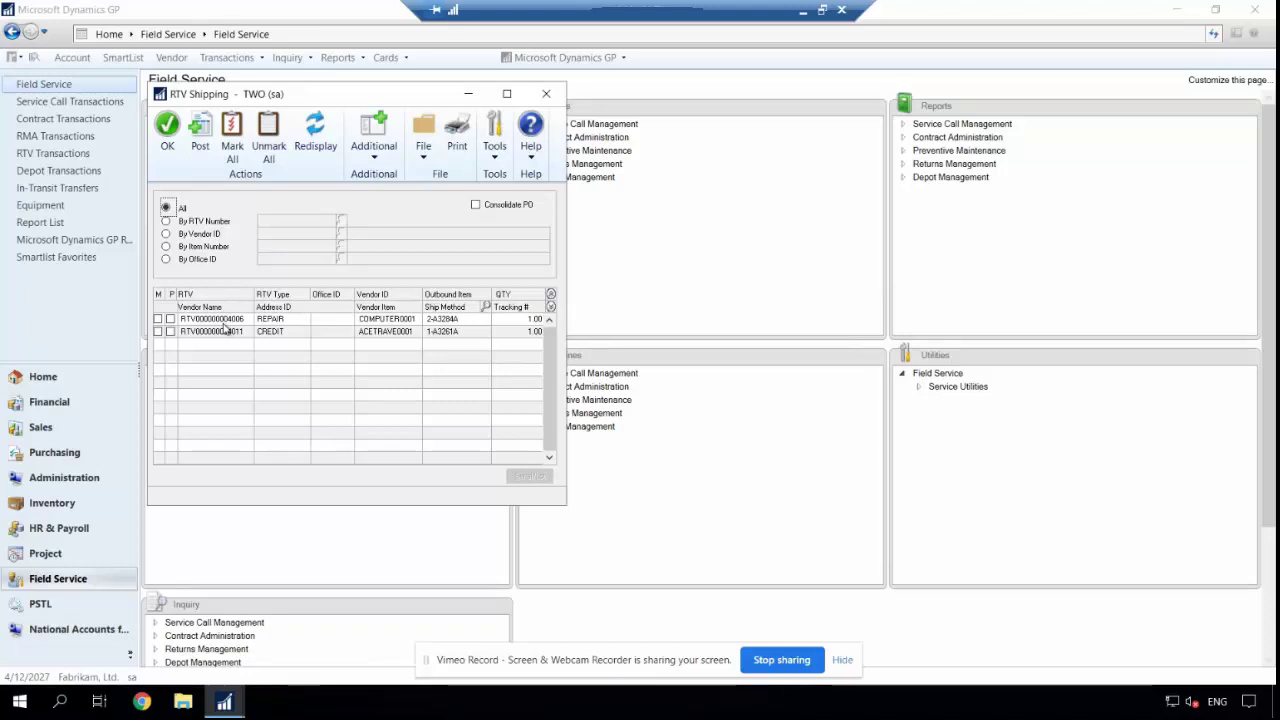
click(157, 318)
click(157, 331)
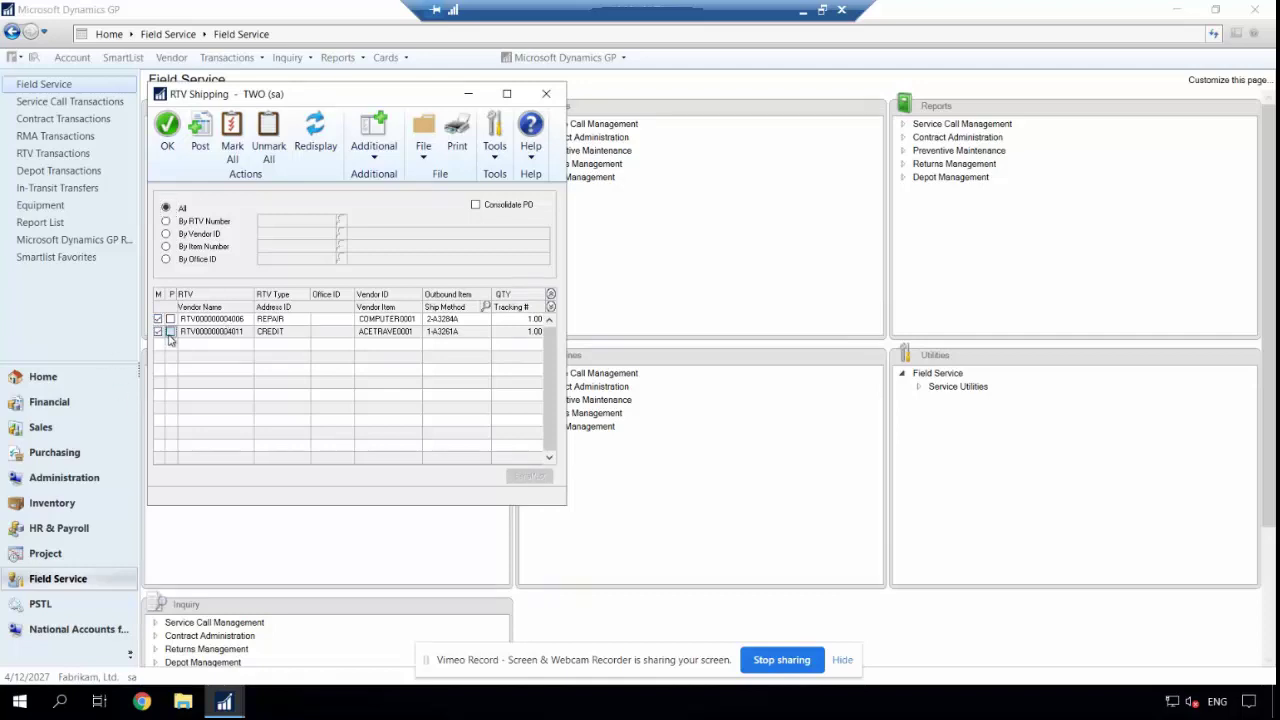
click(170, 319)
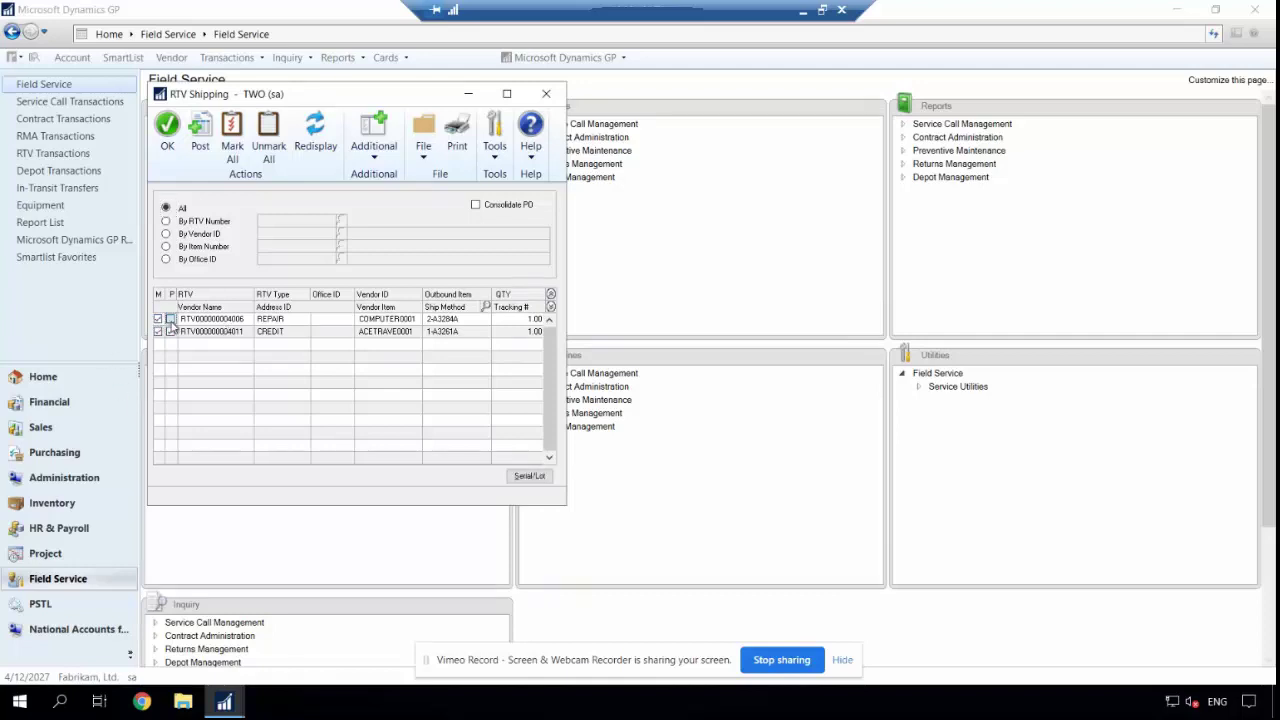
click(200, 132)
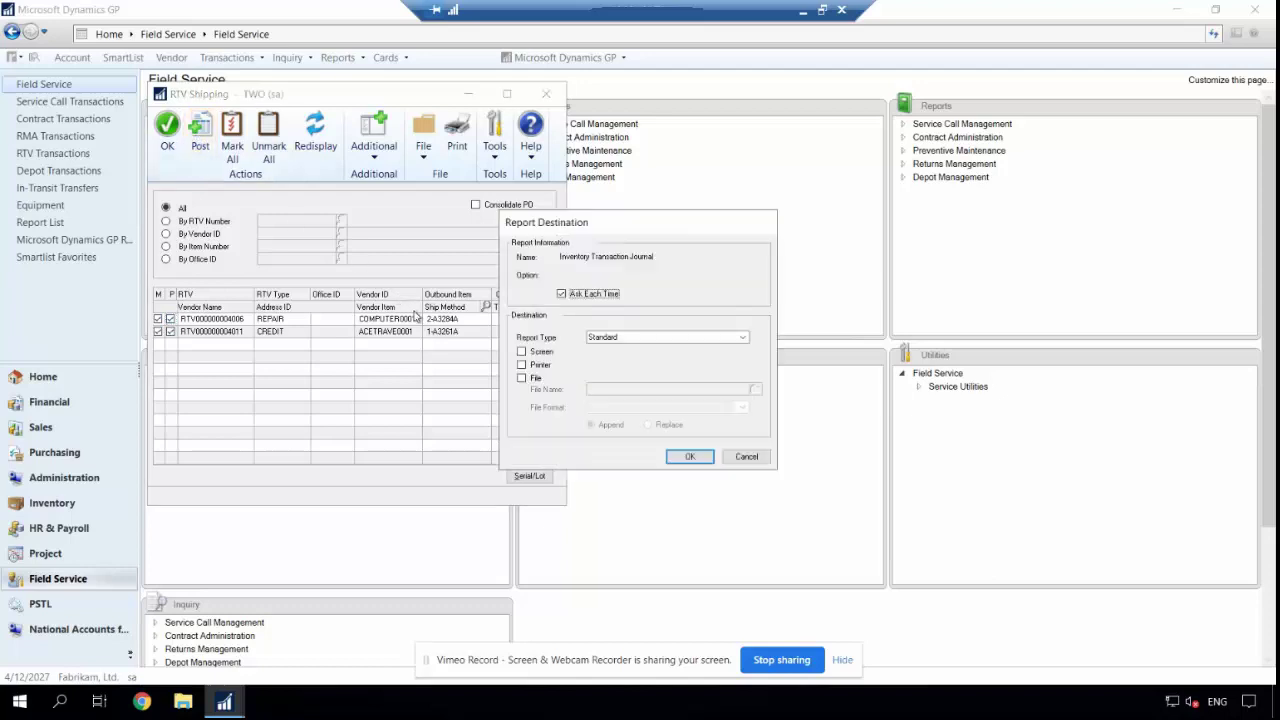
Send the inventory transaction journal, RTV packing slip and shipping audit trail to the screen, skipping the GL register, transfer and cost variance reports
click(546, 353)
click(688, 457)
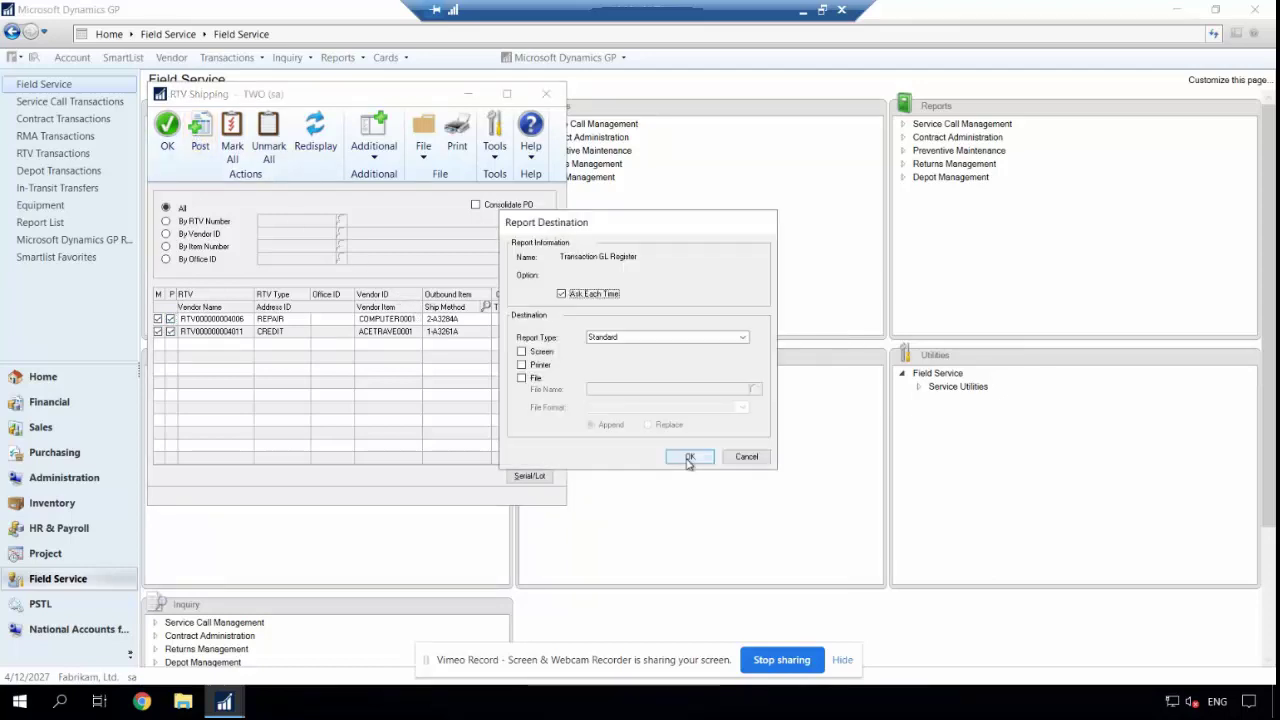
click(742, 457)
click(758, 458)
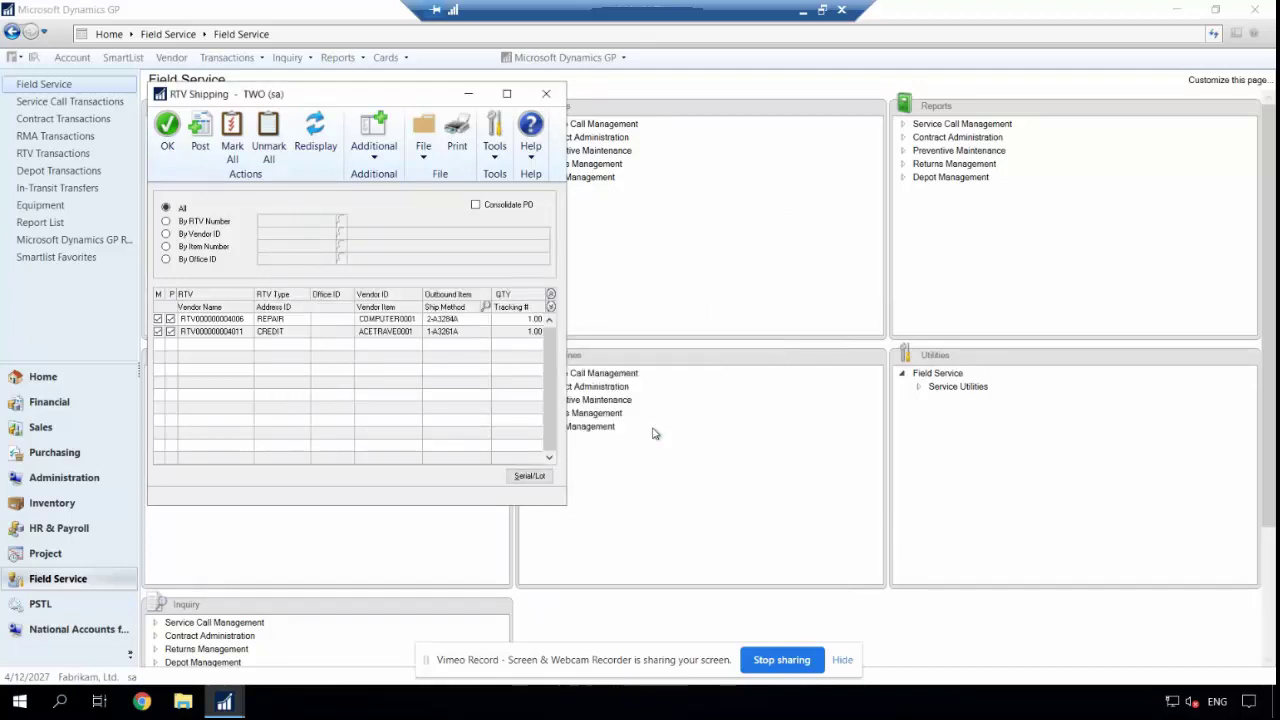
click(752, 457)
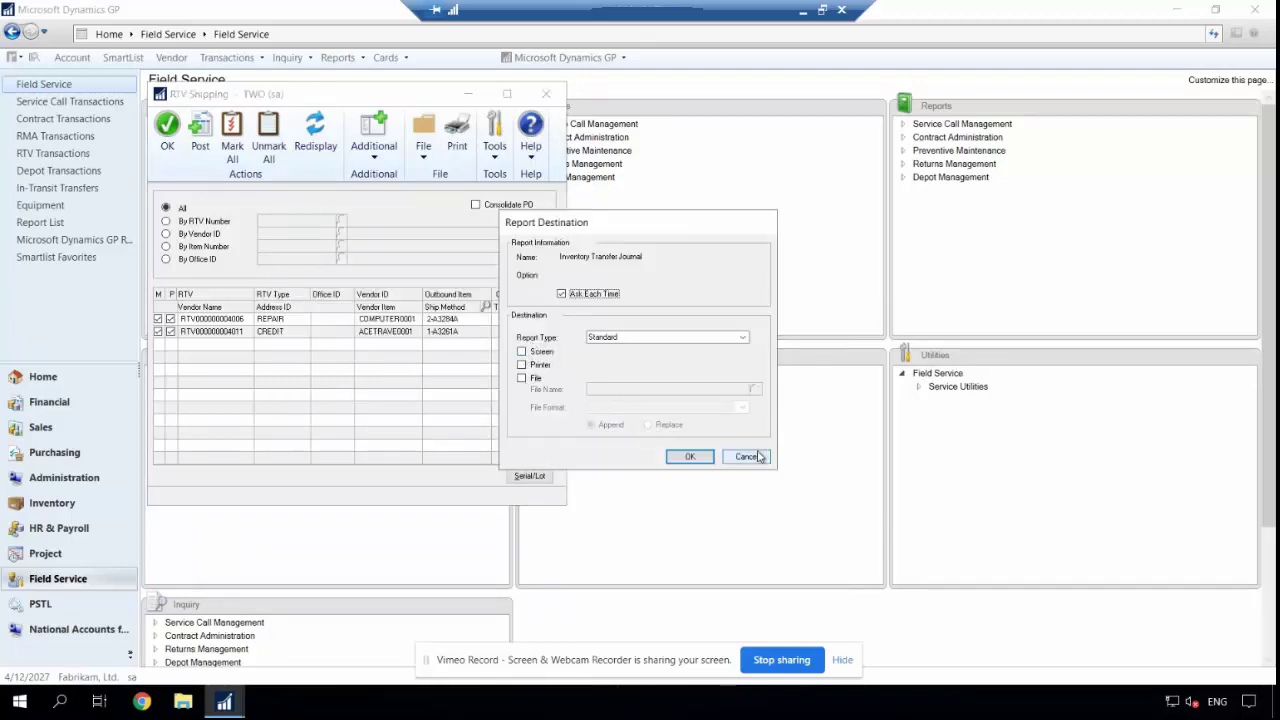
click(750, 457)
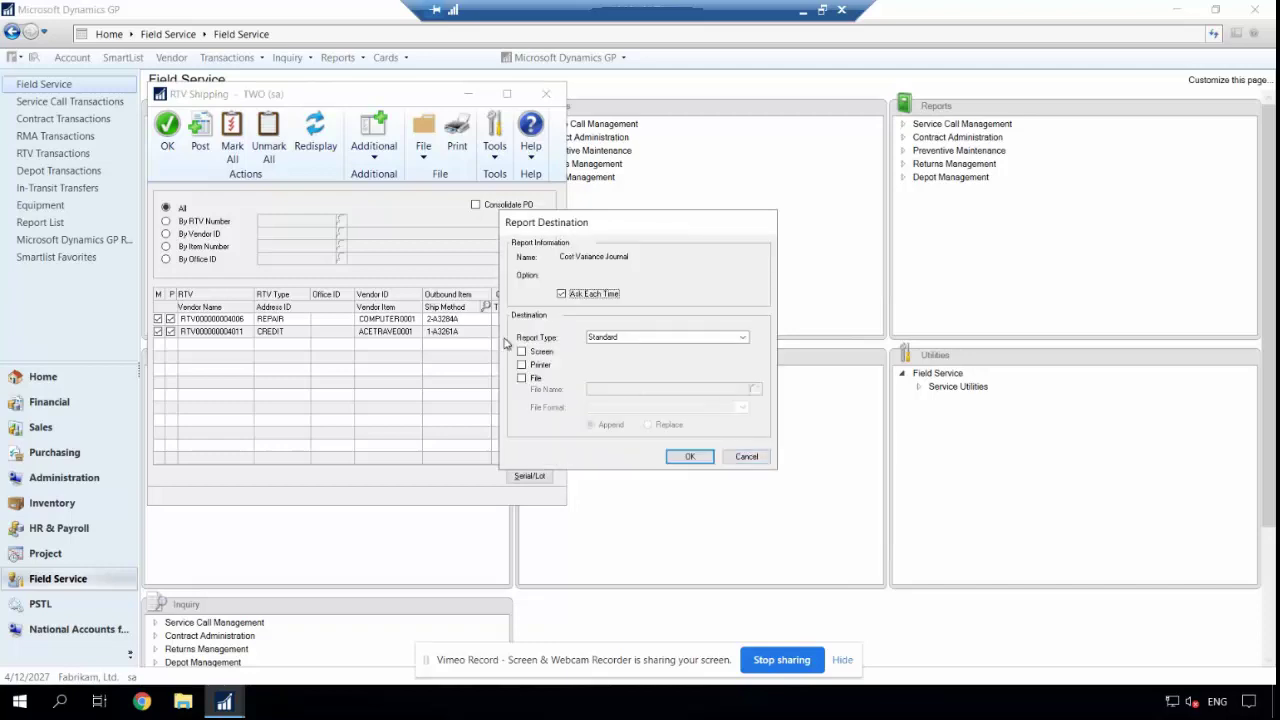
click(746, 457)
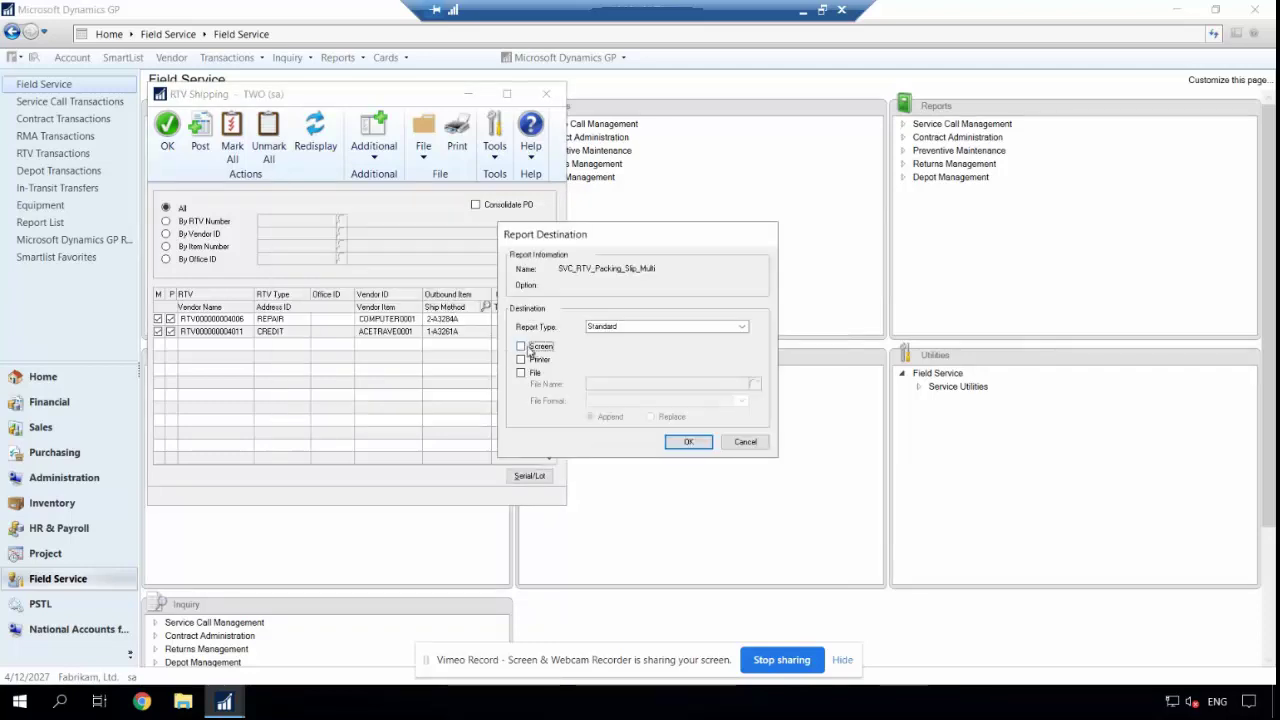
click(686, 443)
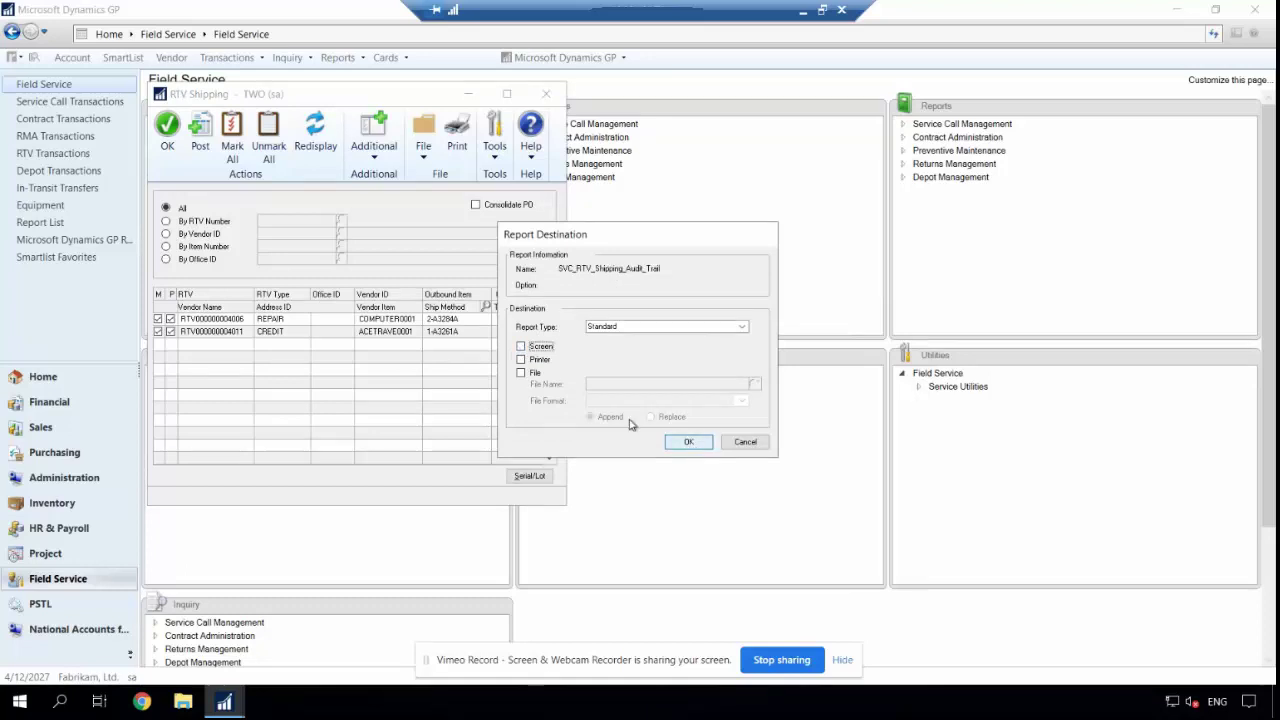
click(540, 347)
click(688, 442)
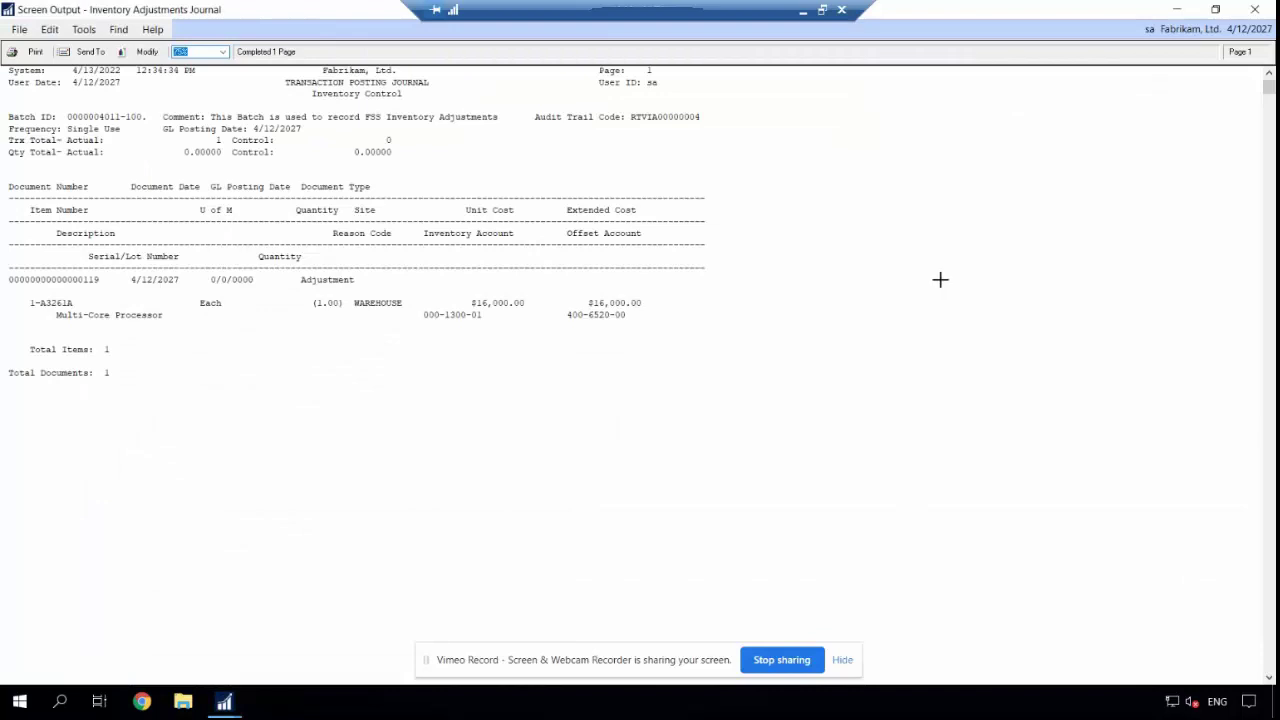
Review the inventory adjustments journal, packing slip and RTV shipping audit trail, closing each report
click(1256, 10)
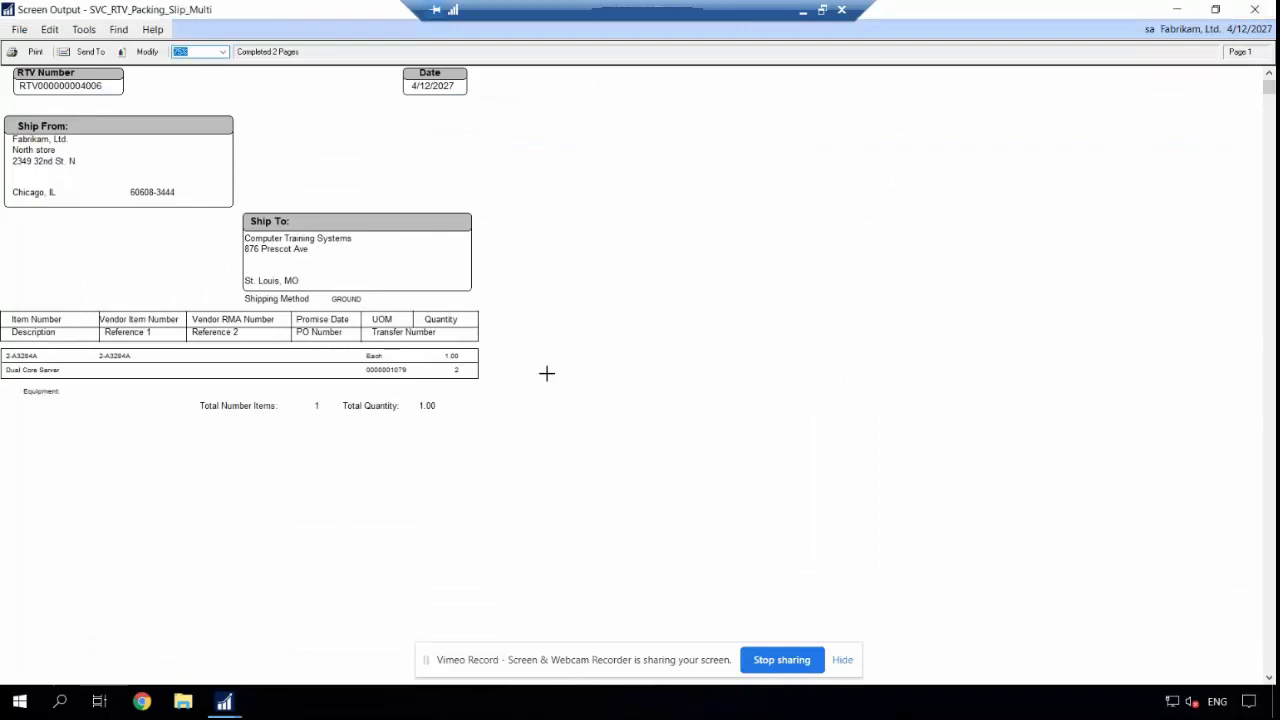
click(1256, 9)
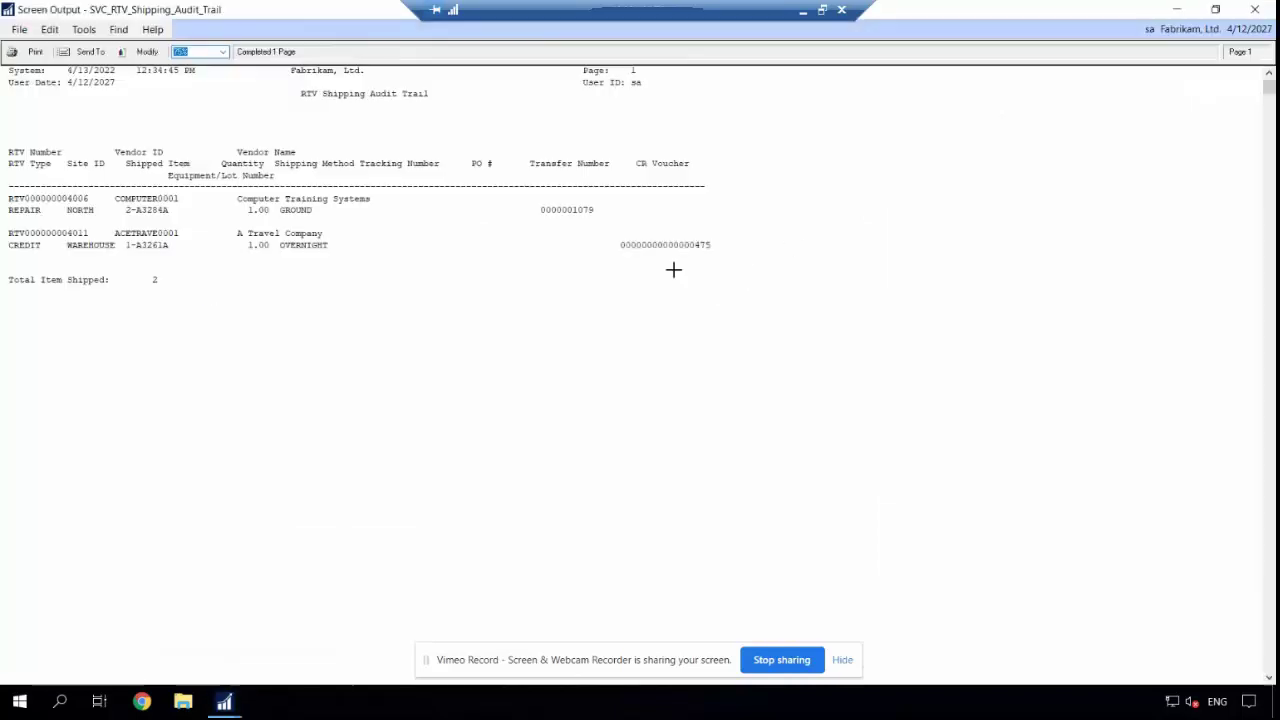
click(1256, 9)
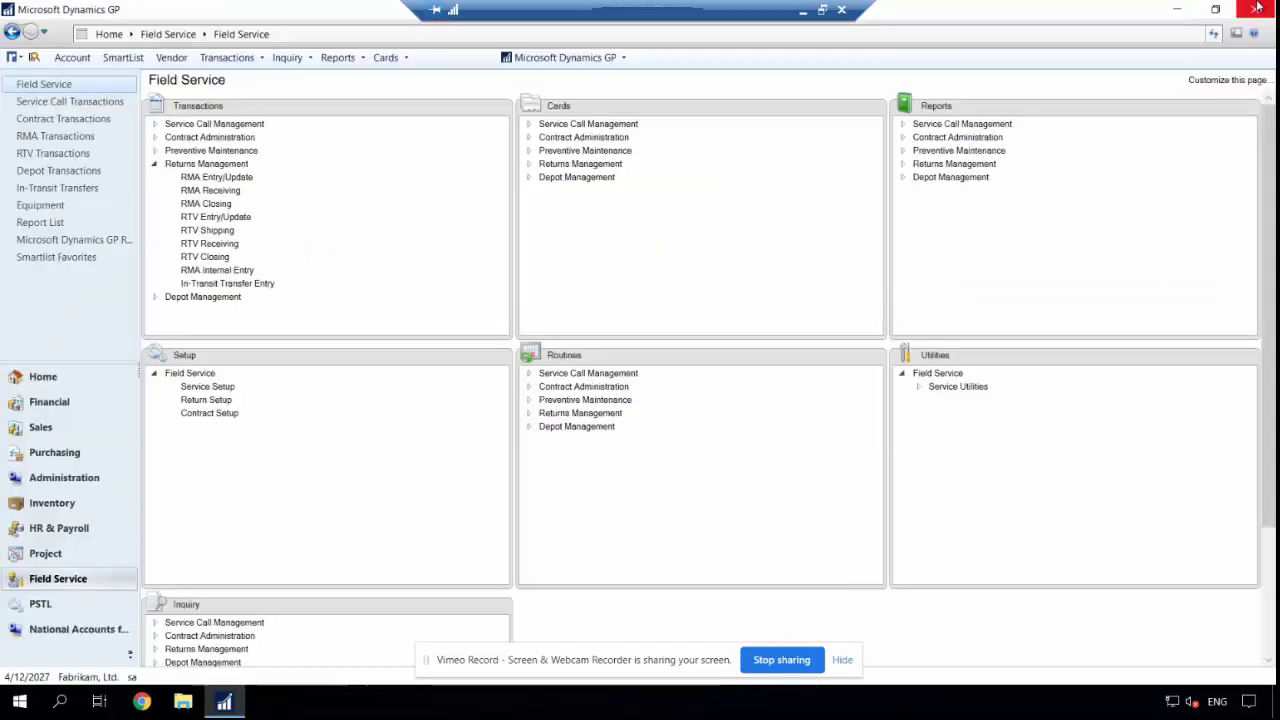
In RTV Entry/Update, look up the second CREDIT return with status 30 and expand its line item details
click(244, 217)
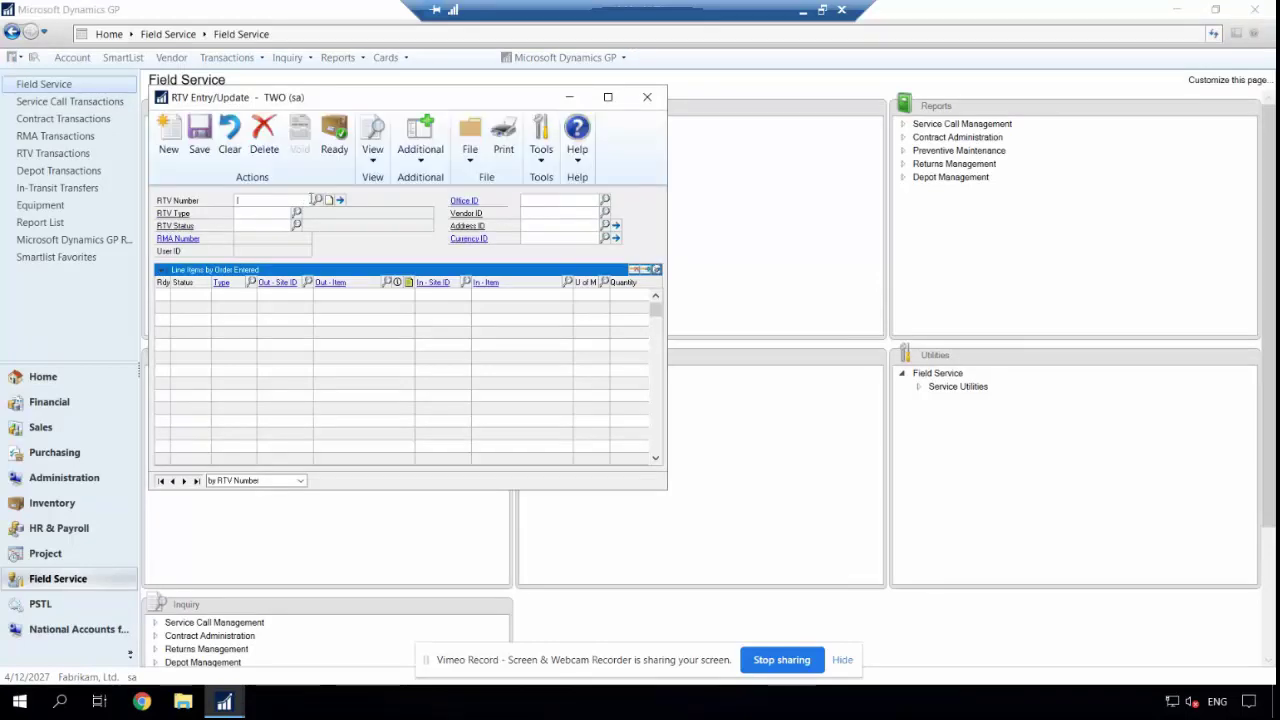
click(317, 201)
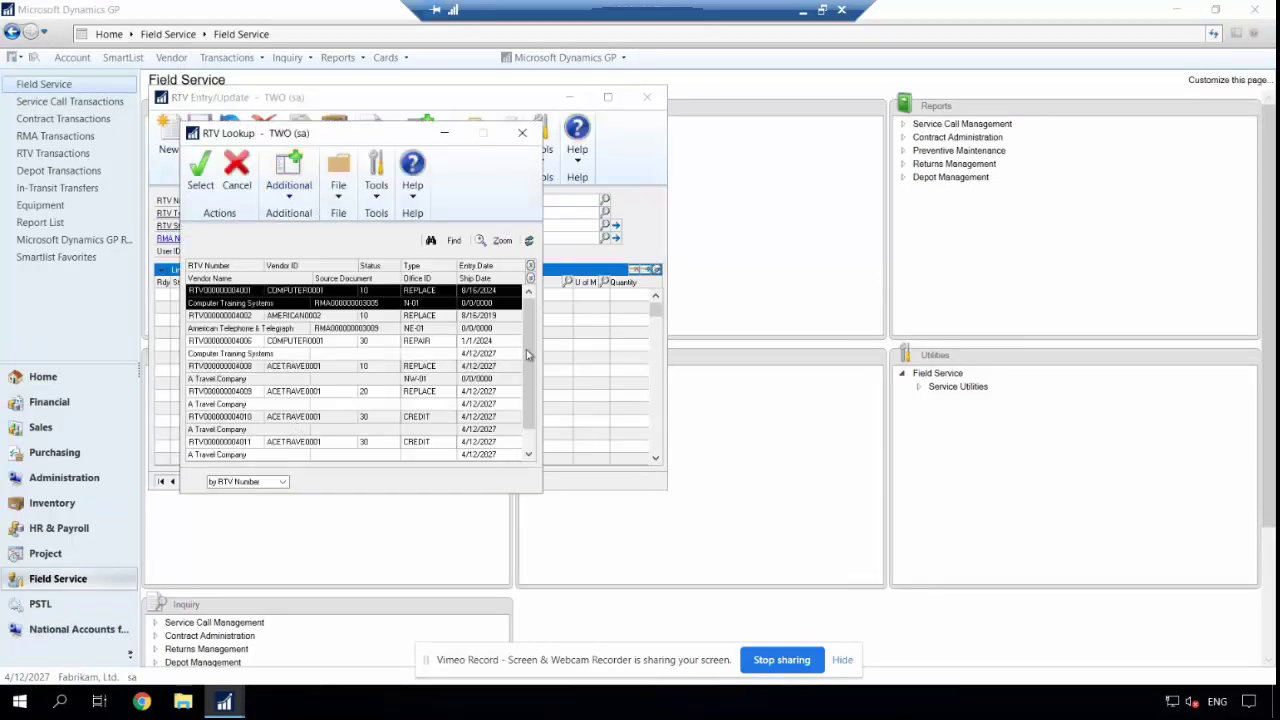
click(528, 452)
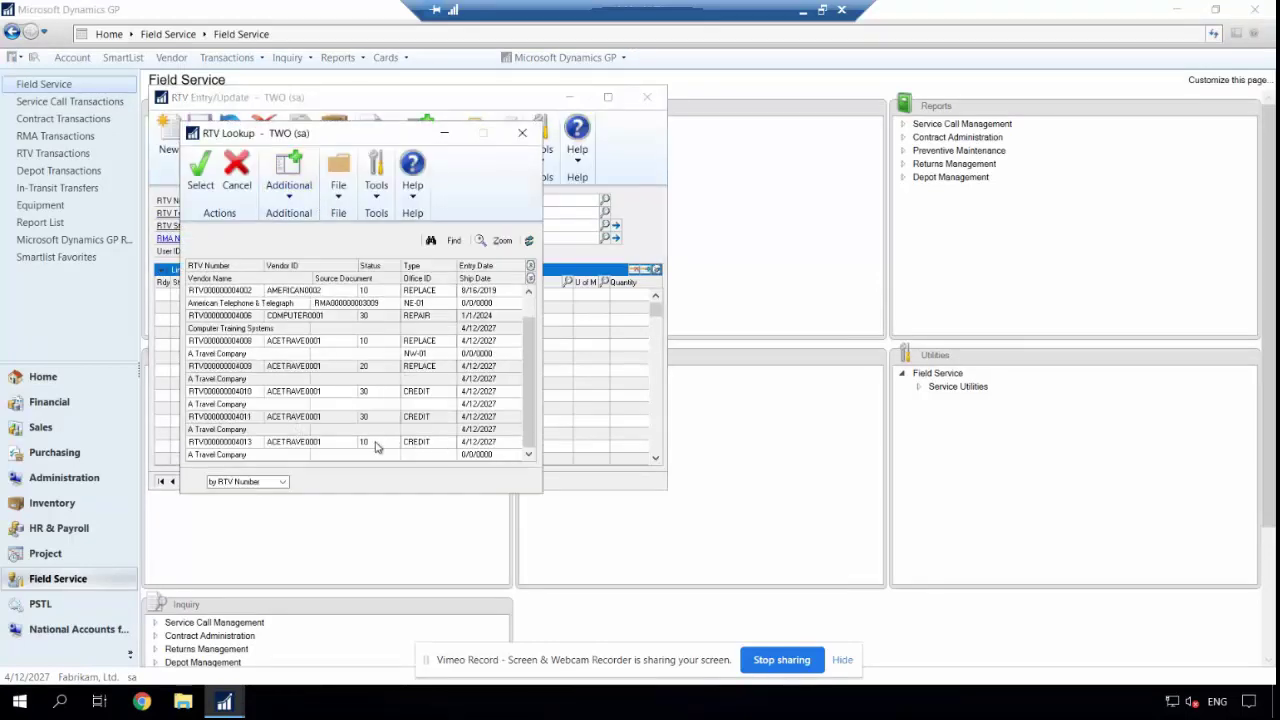
click(378, 430)
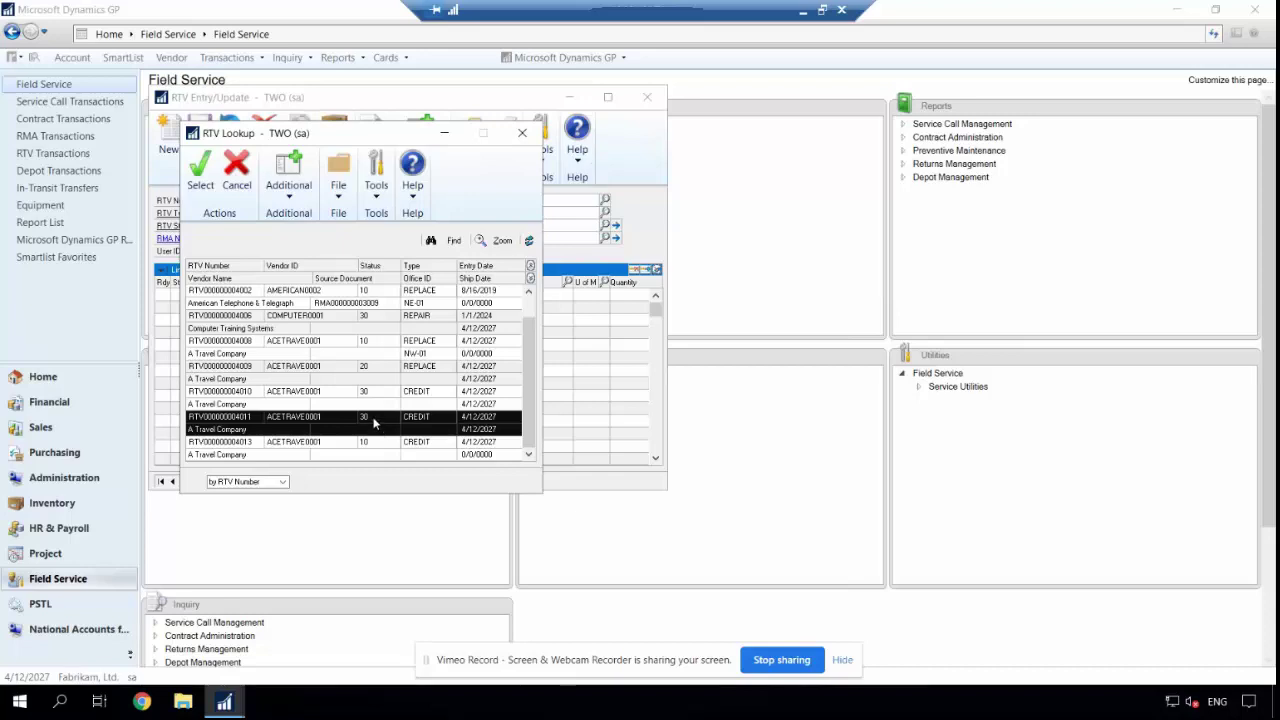
double_click(373, 423)
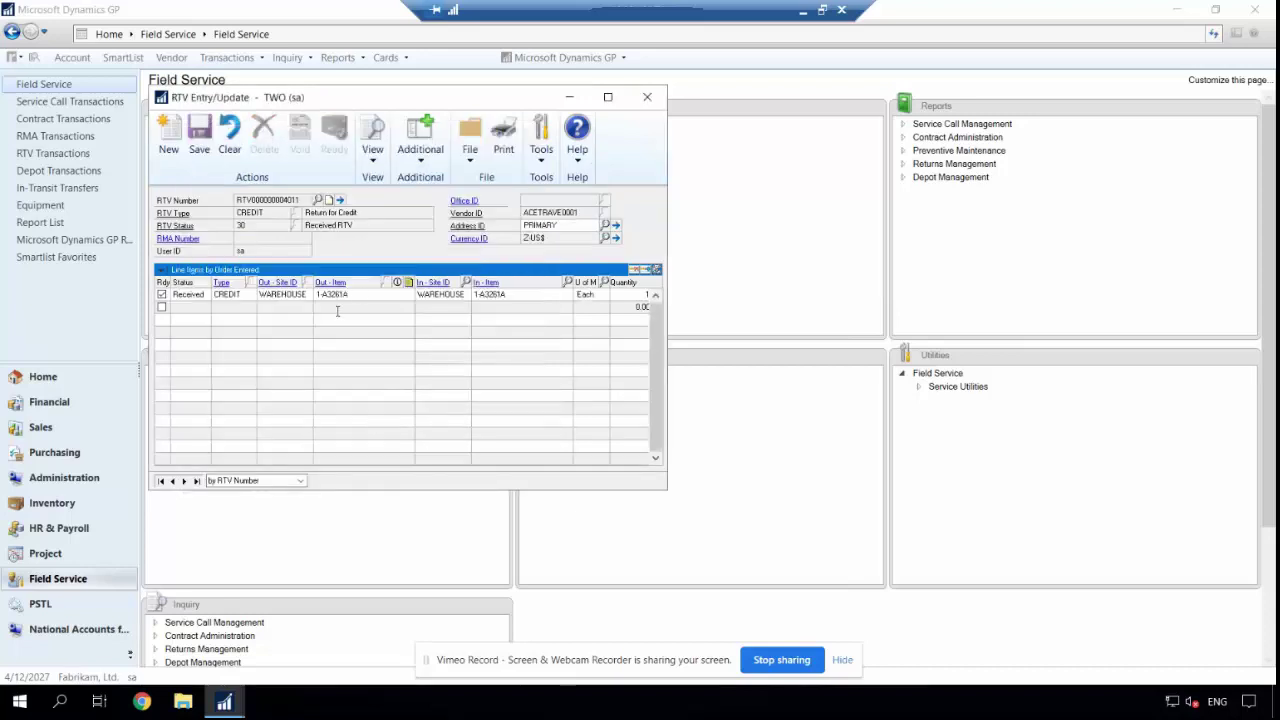
click(657, 270)
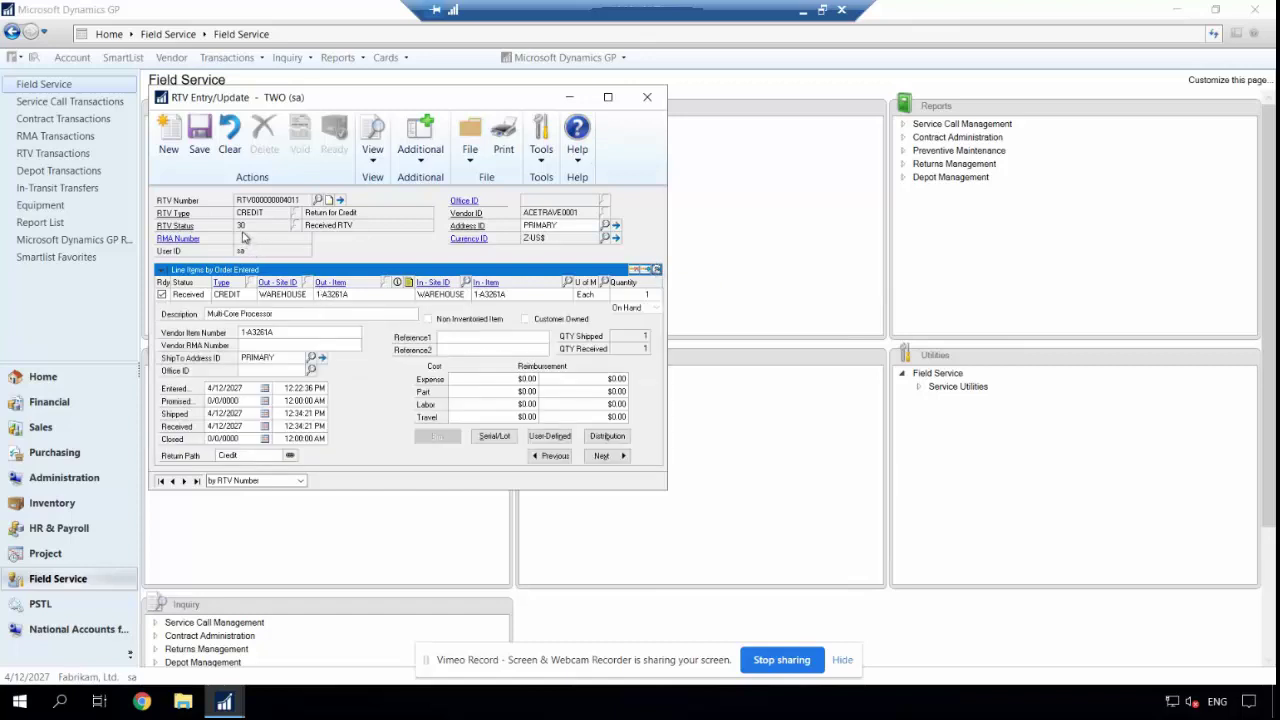
Inspect the credit voucher linked to the return line's Credit return path, then close the voucher and RTV entry windows
click(289, 455)
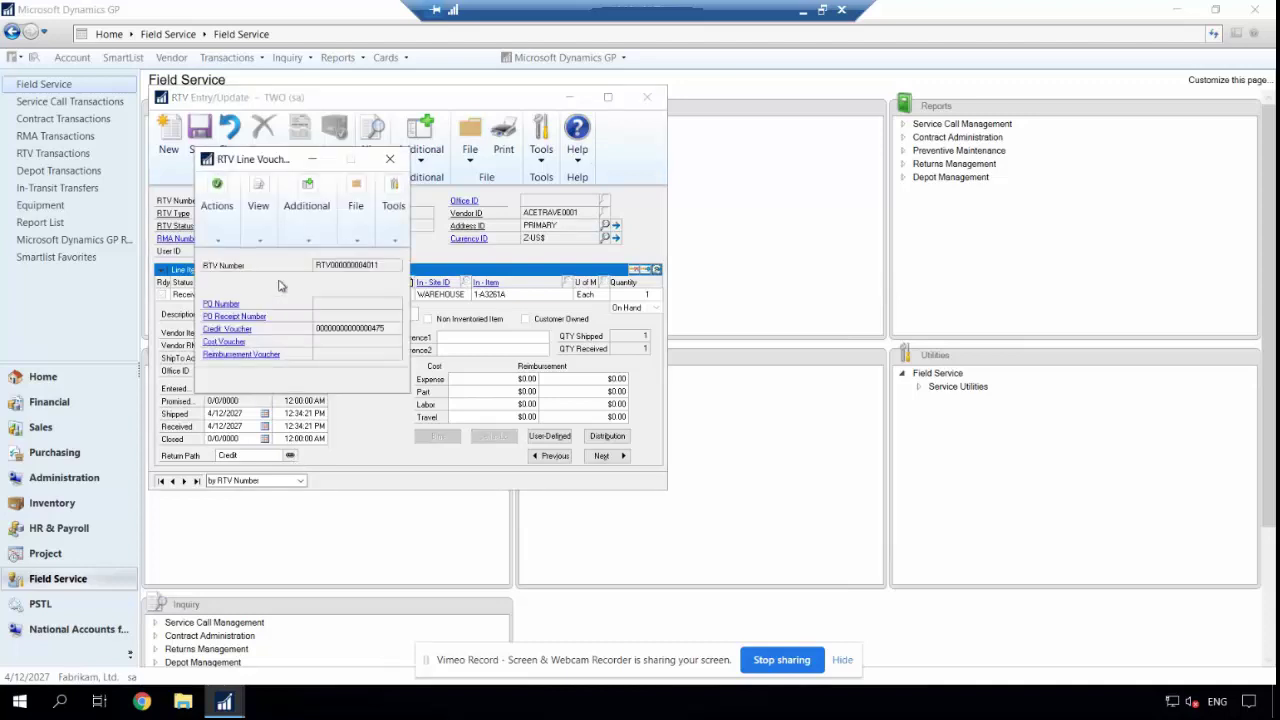
drag(276, 161, 709, 101)
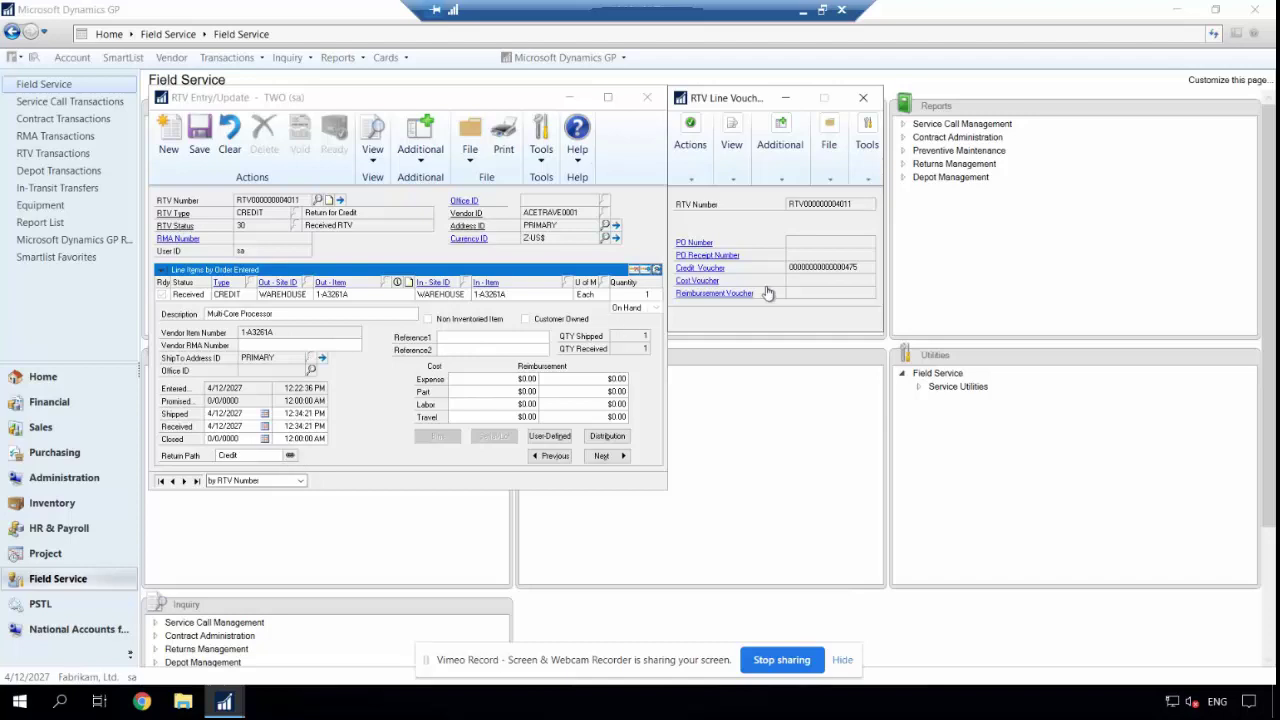
click(716, 268)
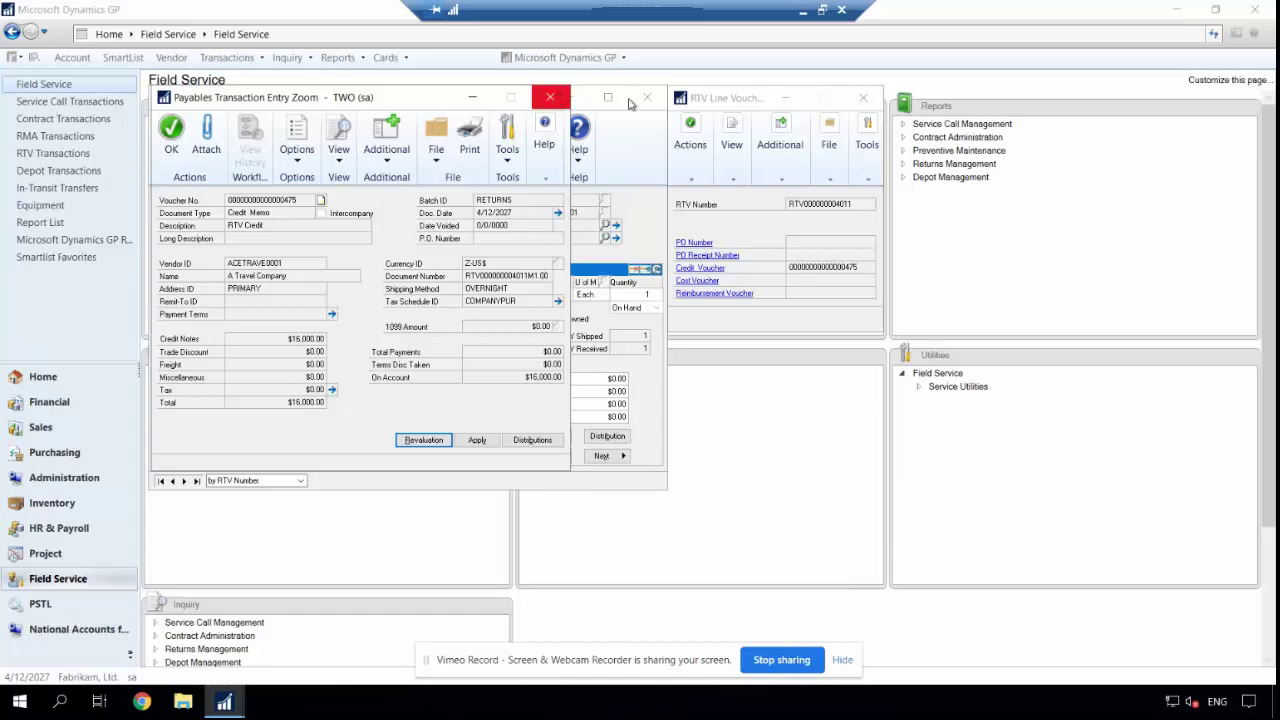
click(550, 98)
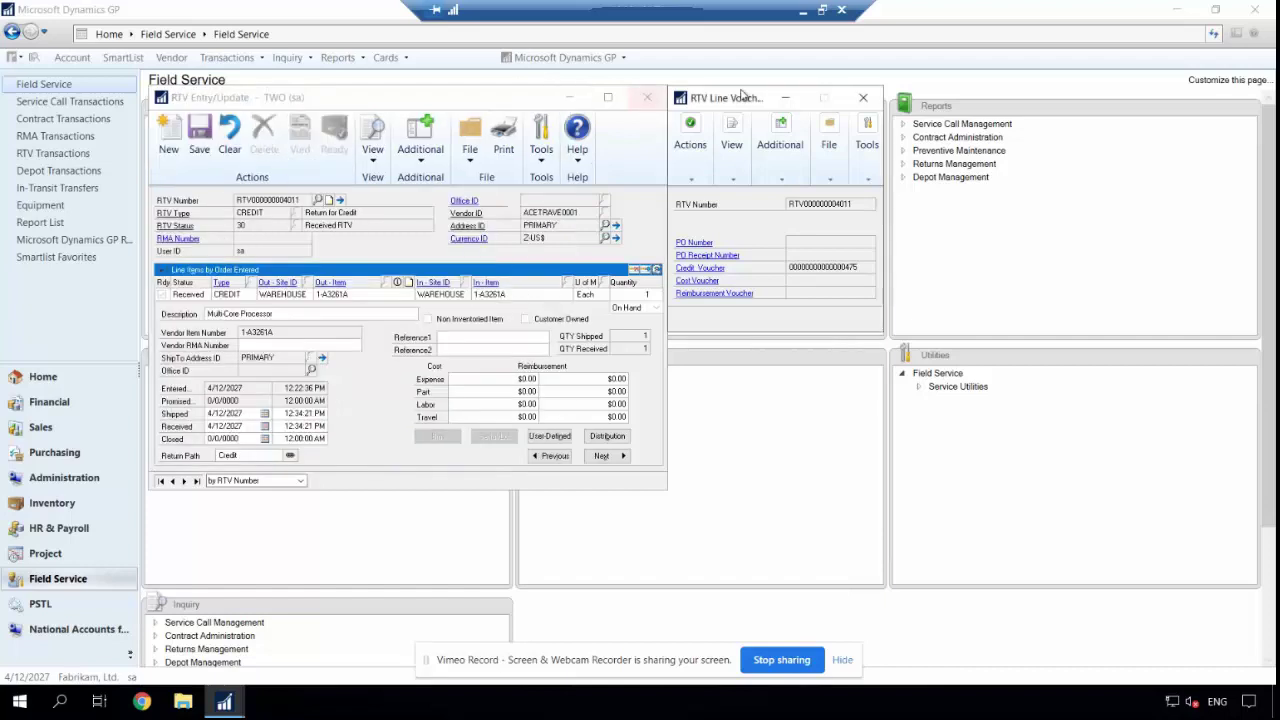
click(863, 97)
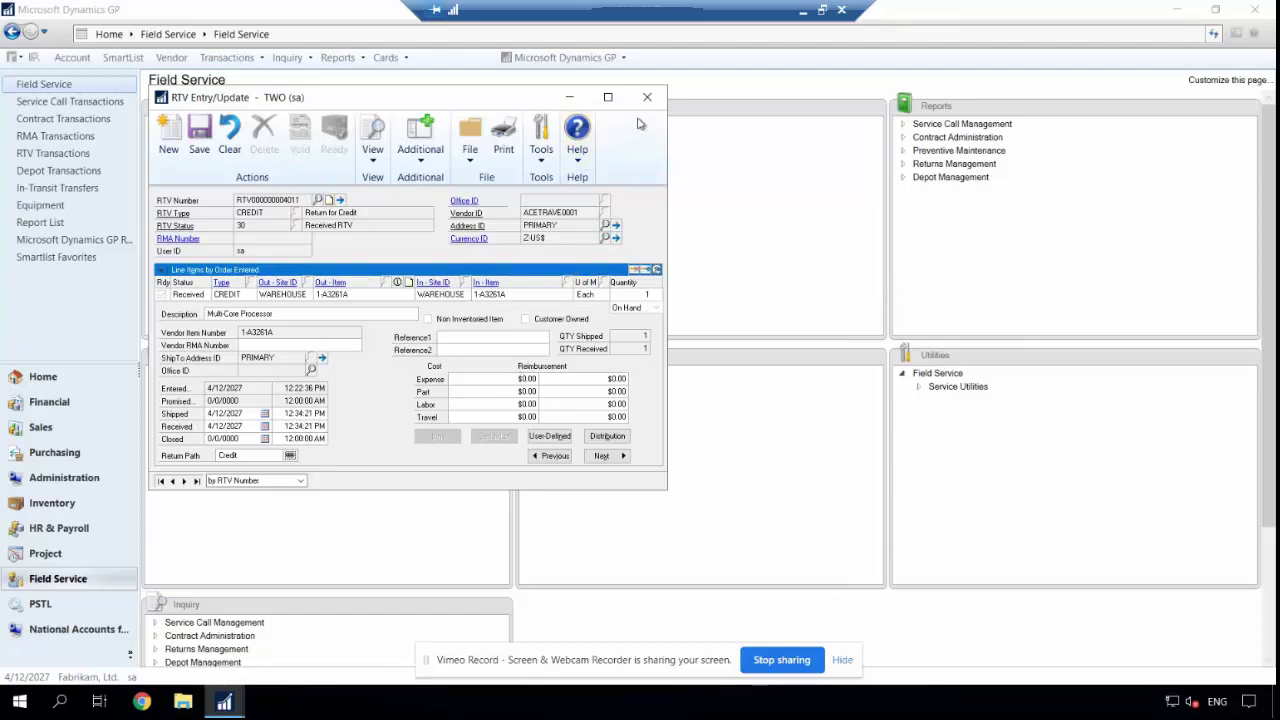
click(183, 152)
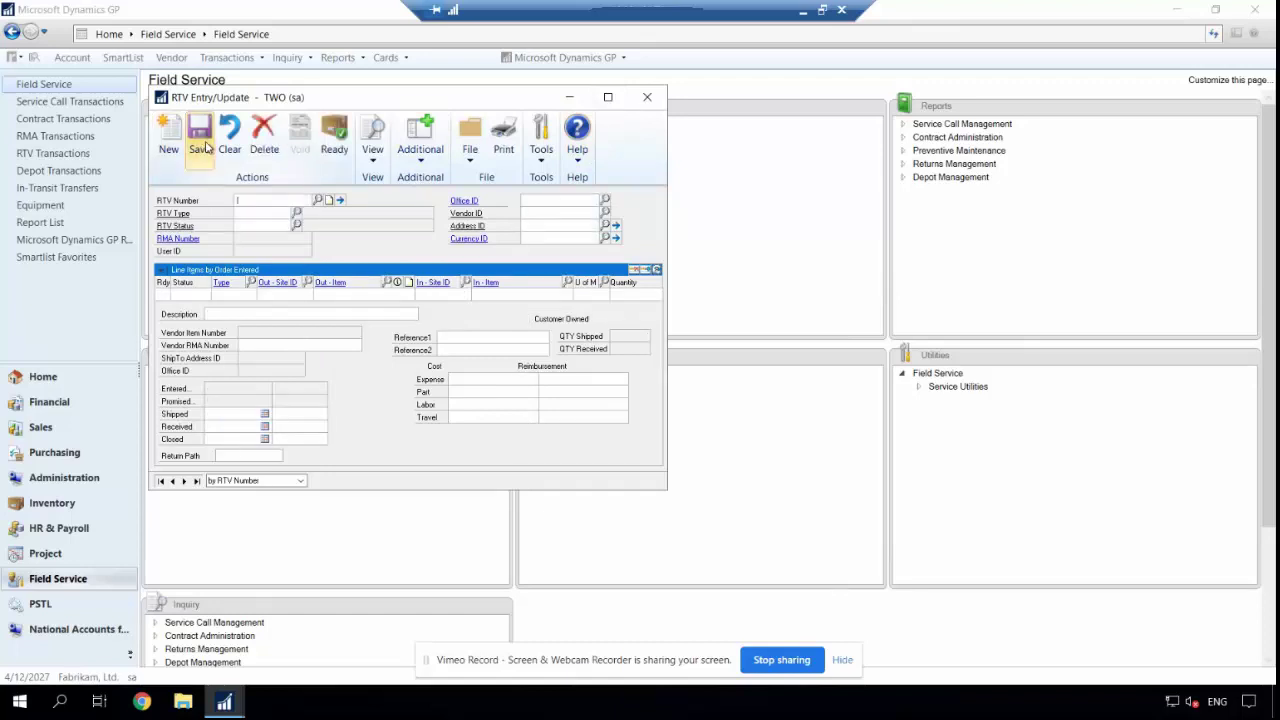
click(647, 98)
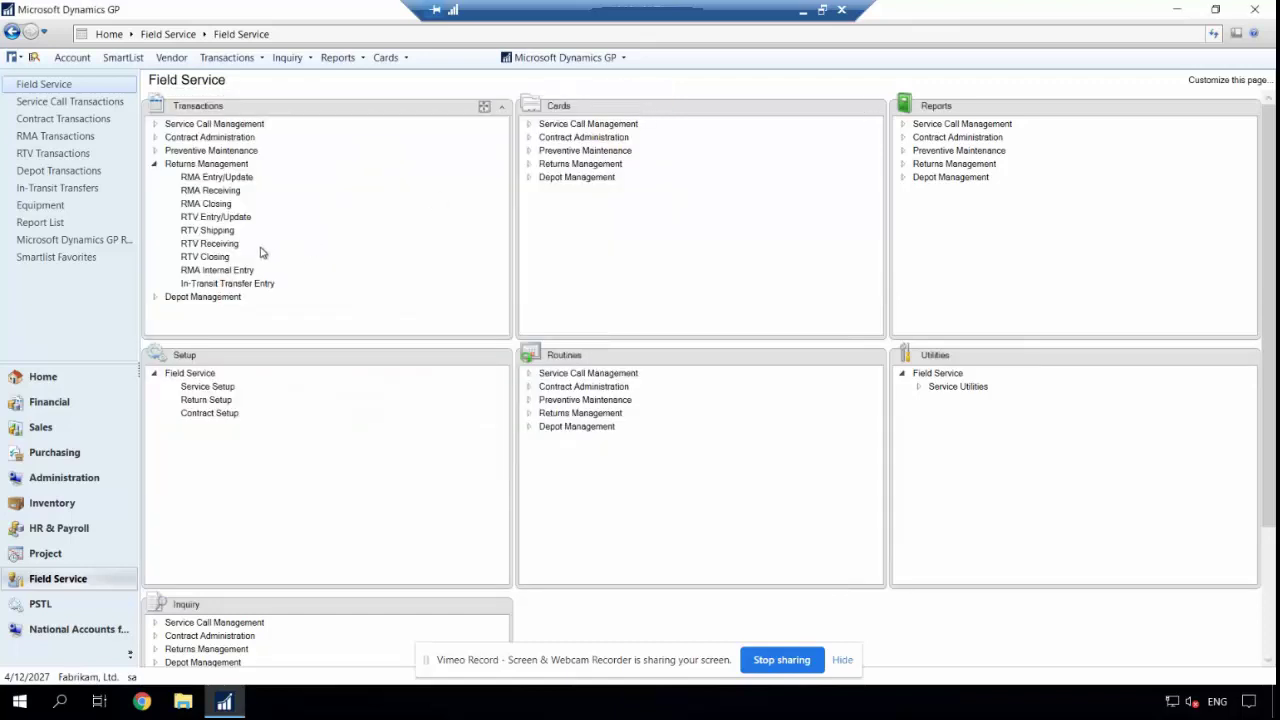
In RTV Closing, mark the second listed return for item 1-A3261A and post it
click(212, 257)
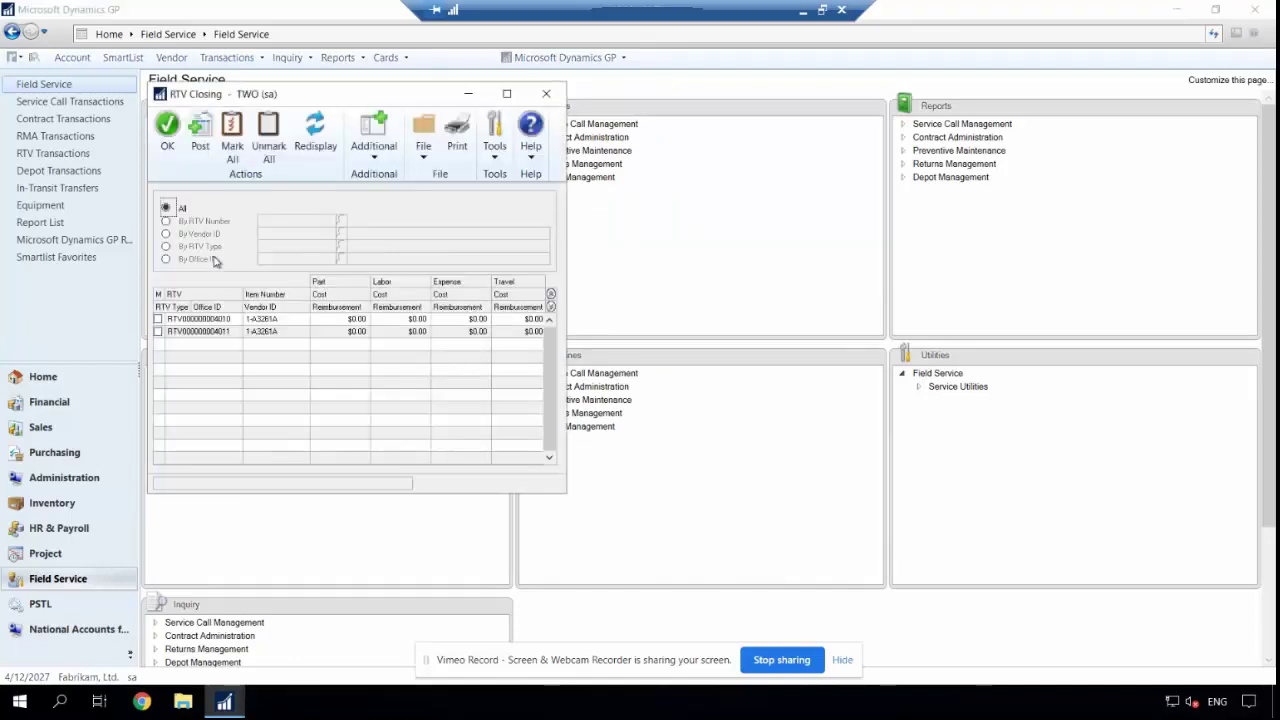
click(158, 333)
click(200, 132)
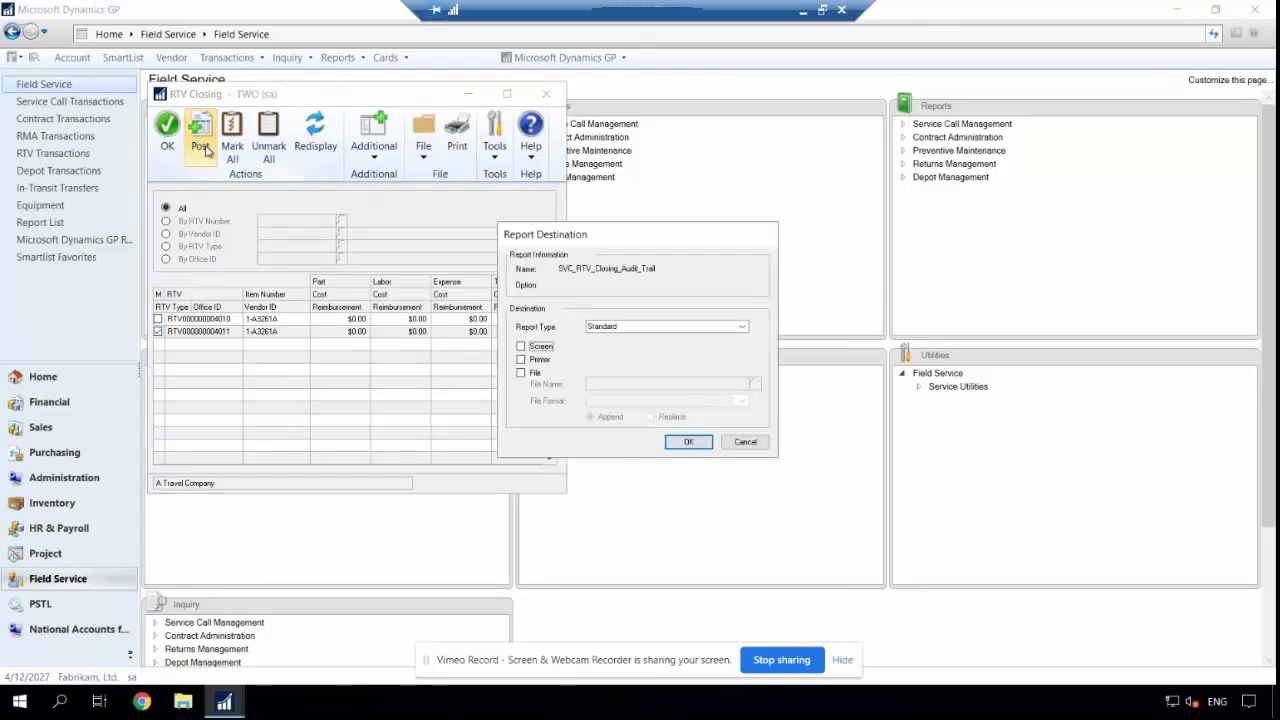
Send the SVC_RTV_Closing_Audit_Trail report to the screen, review it and close it
click(520, 346)
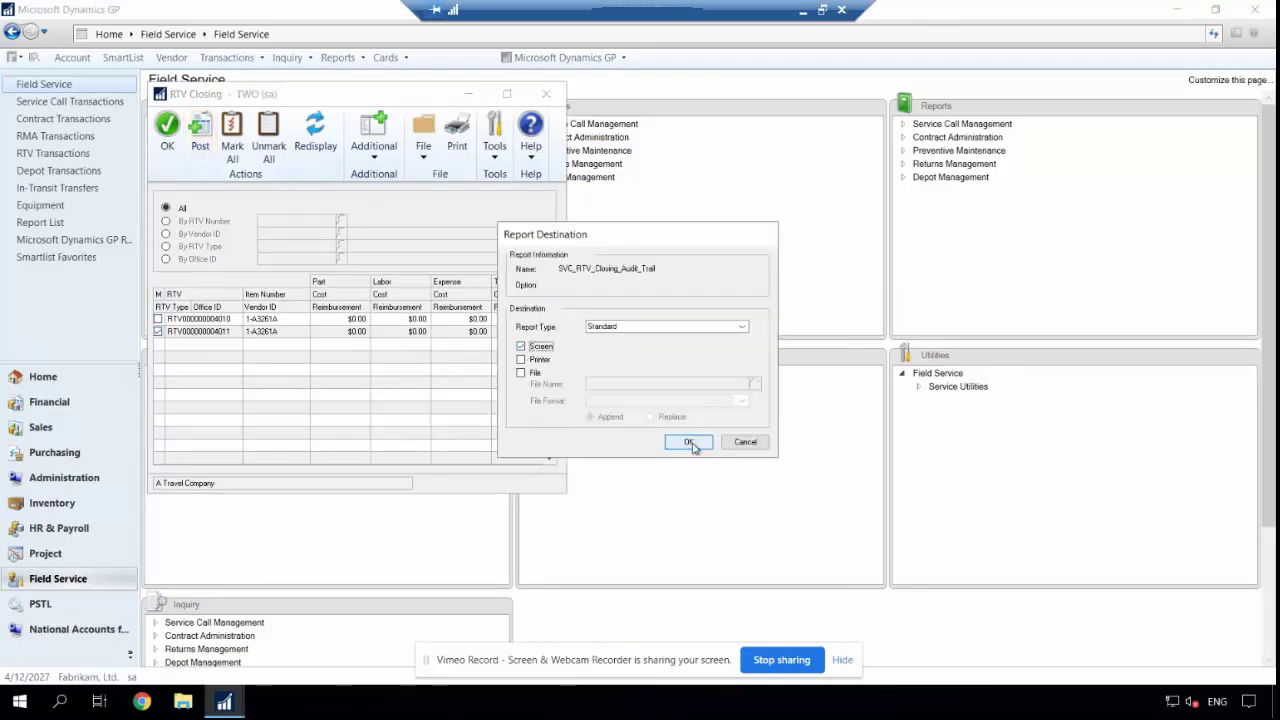
click(689, 442)
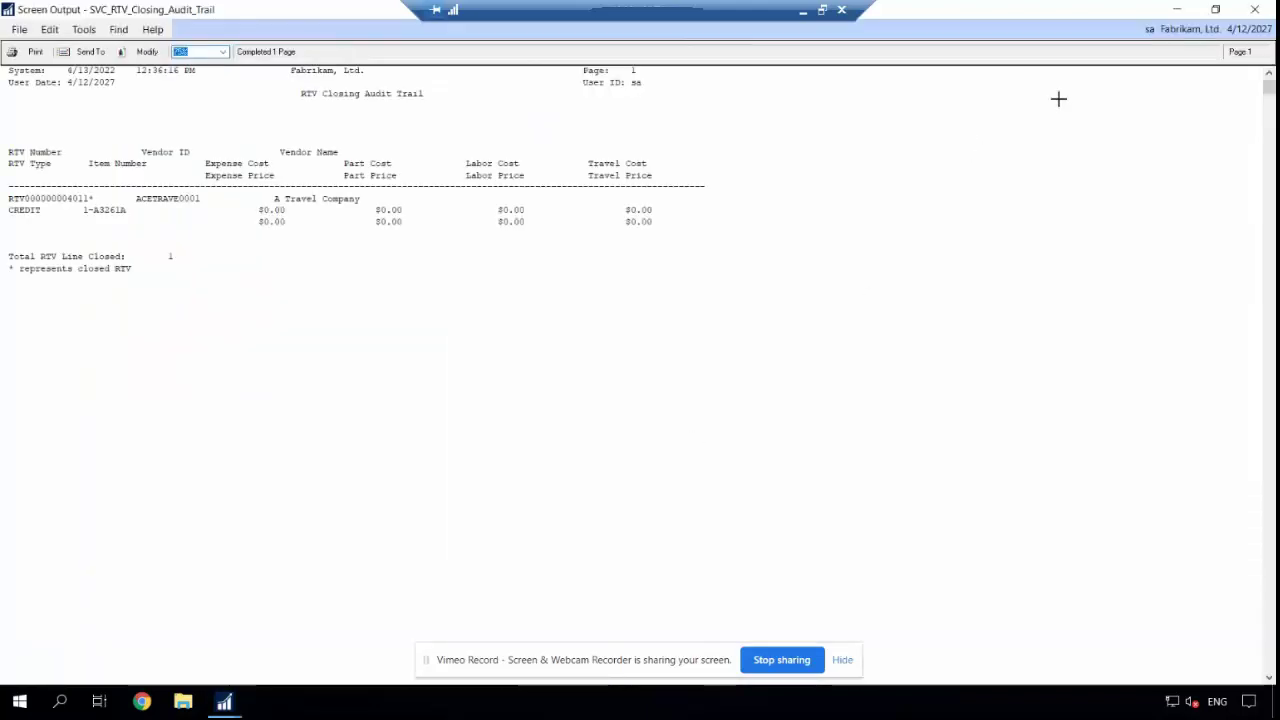
click(1254, 9)
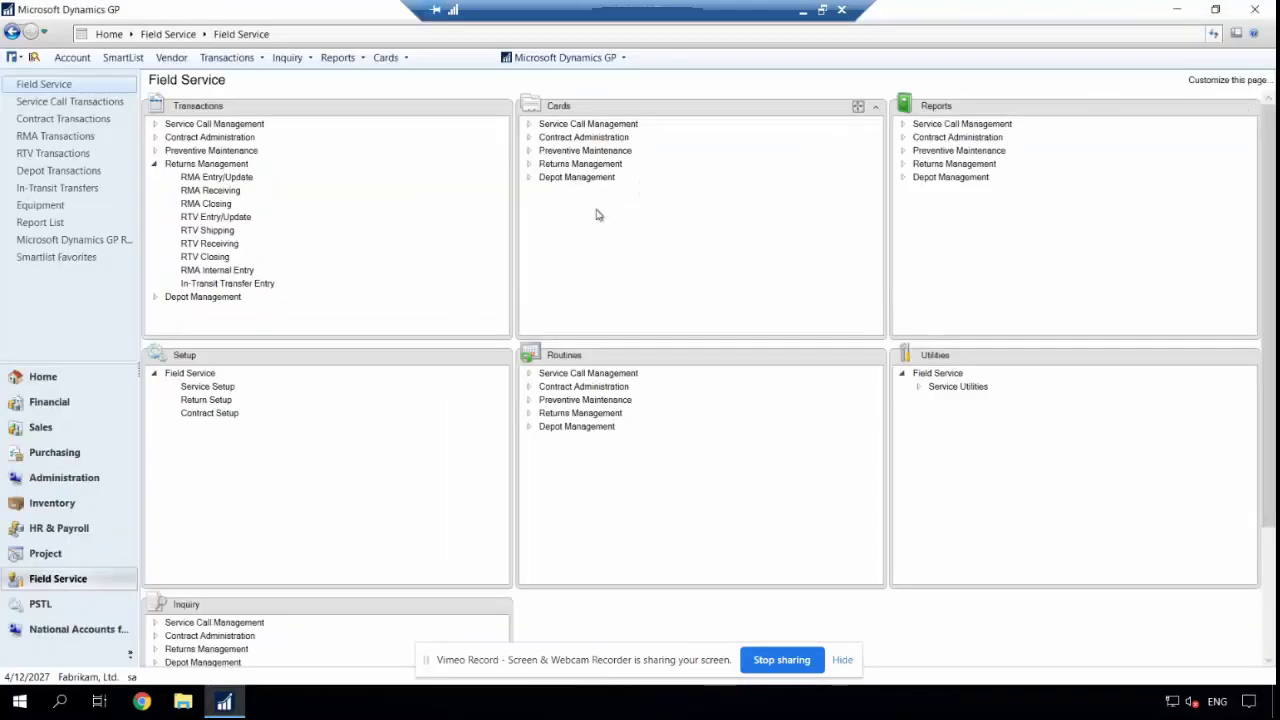
Open RTV Type Maintenance from RTV Entry/Update and place its window beside the entry window
click(228, 216)
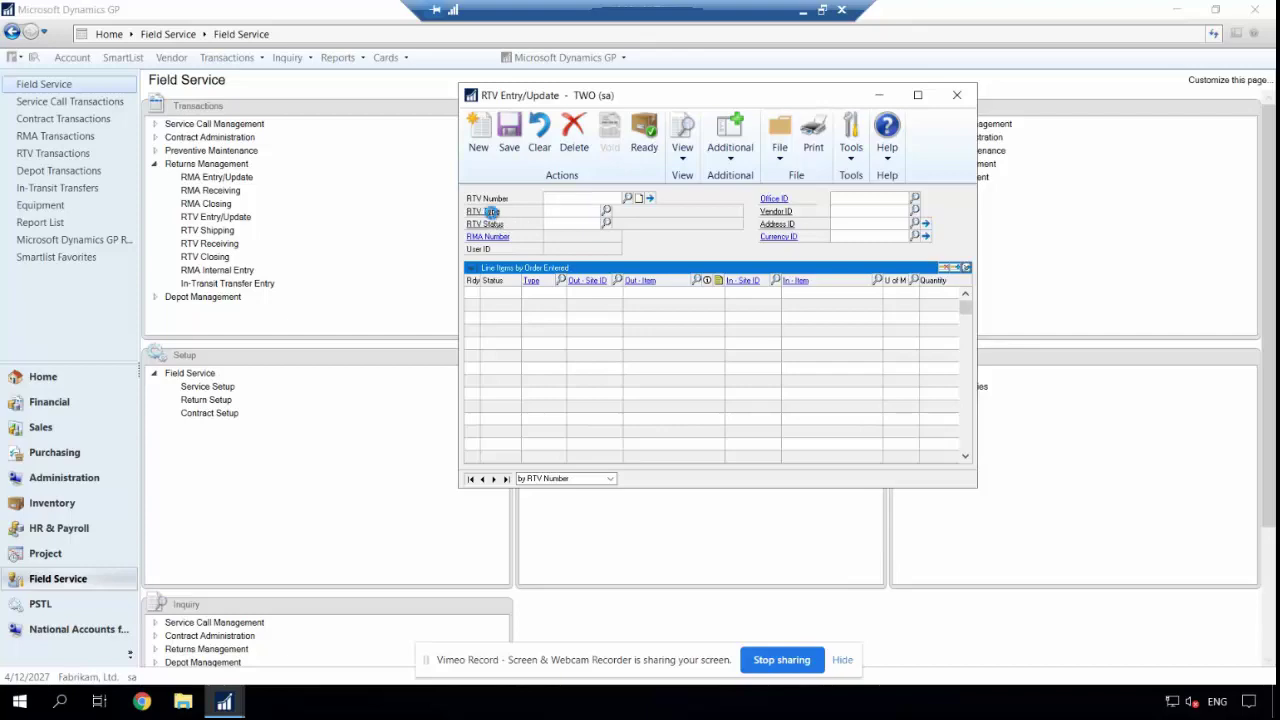
click(484, 212)
drag(420, 157, 1173, 107)
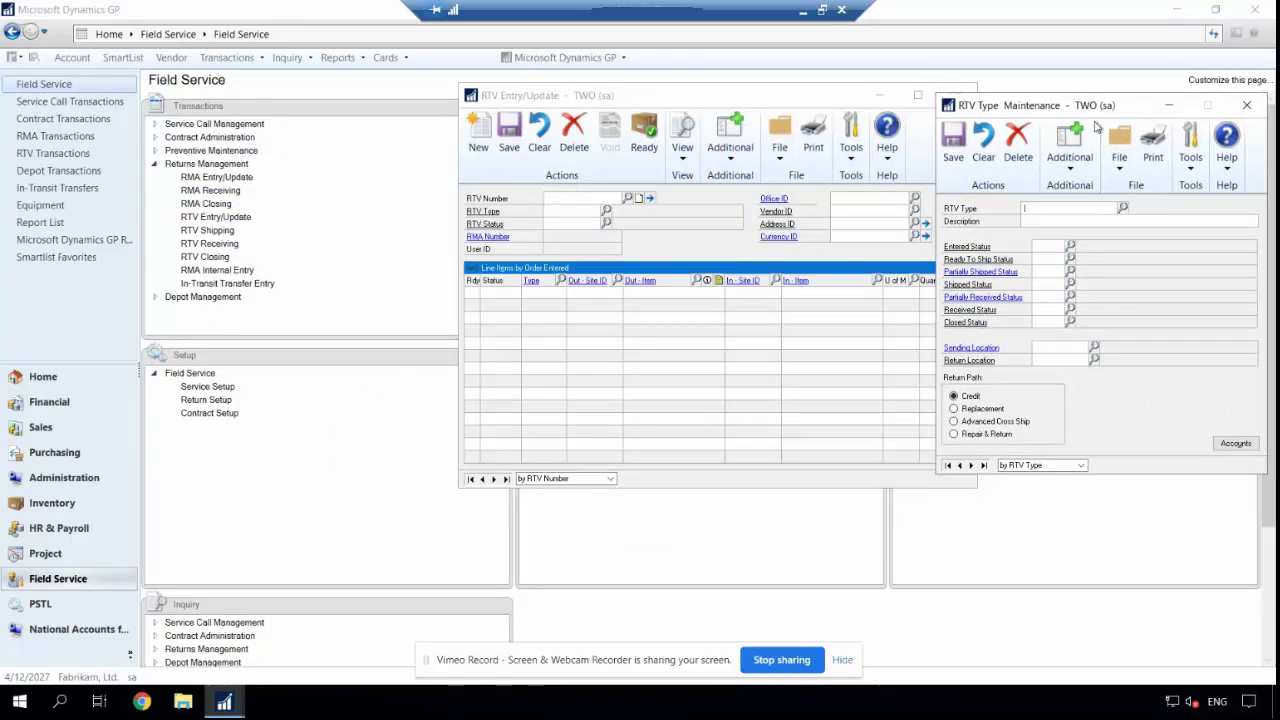